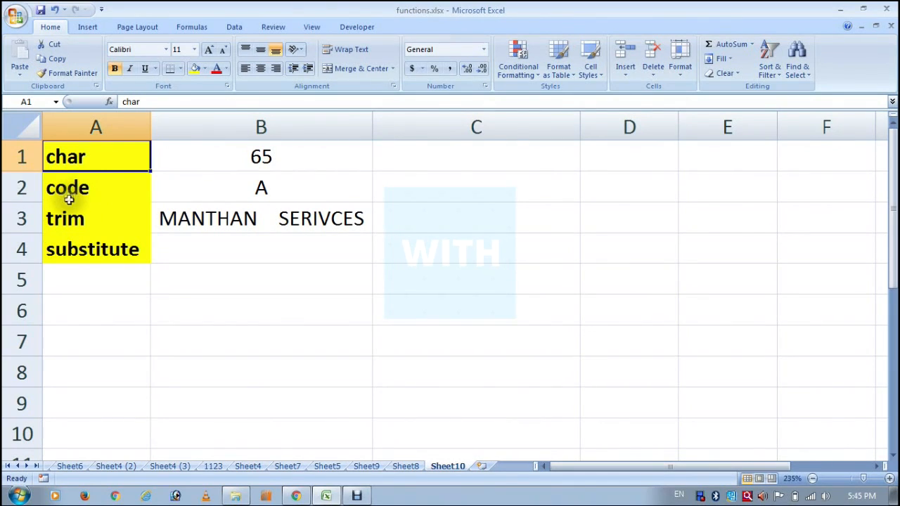
click(73, 218)
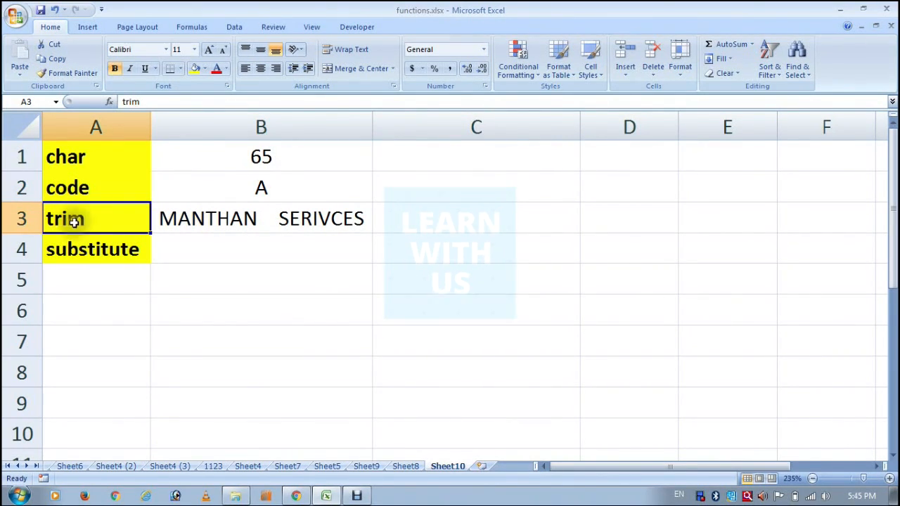
click(90, 249)
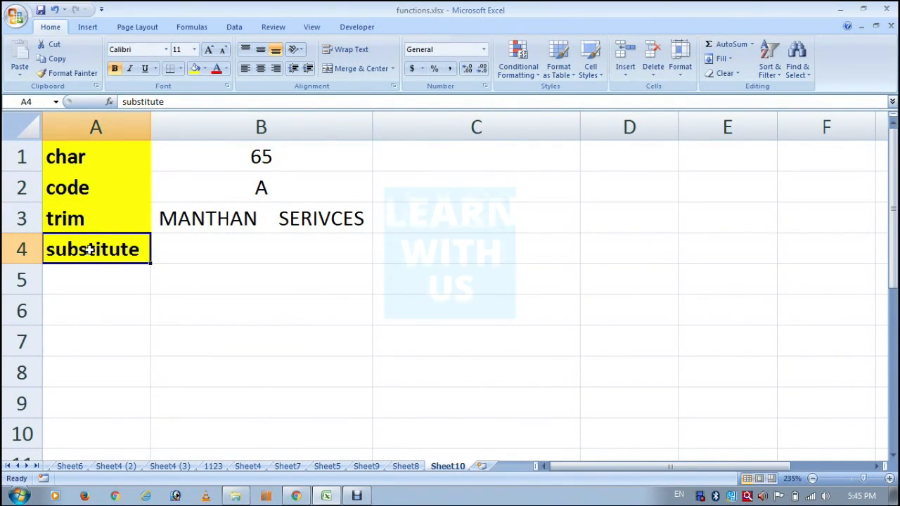
click(101, 159)
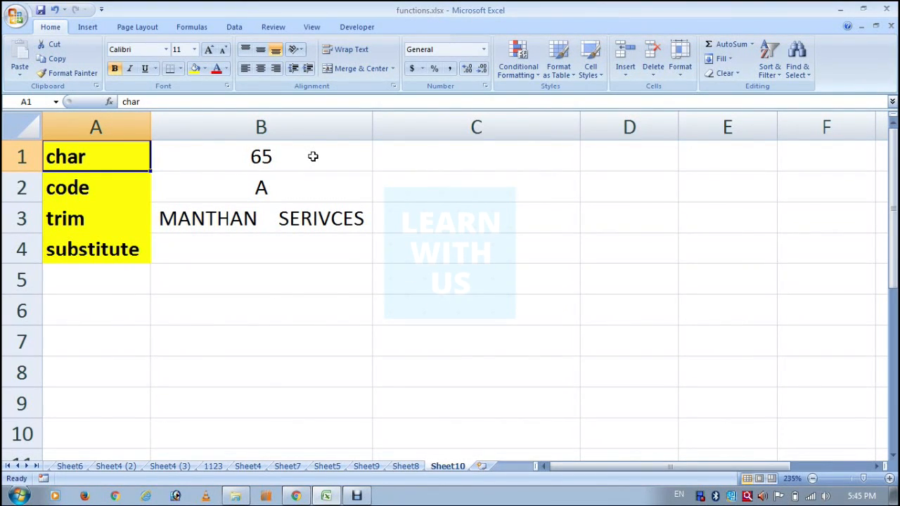
Enter the formula =CHAR(B1) in cell C1 to convert the number in B1 into its character
click(313, 157)
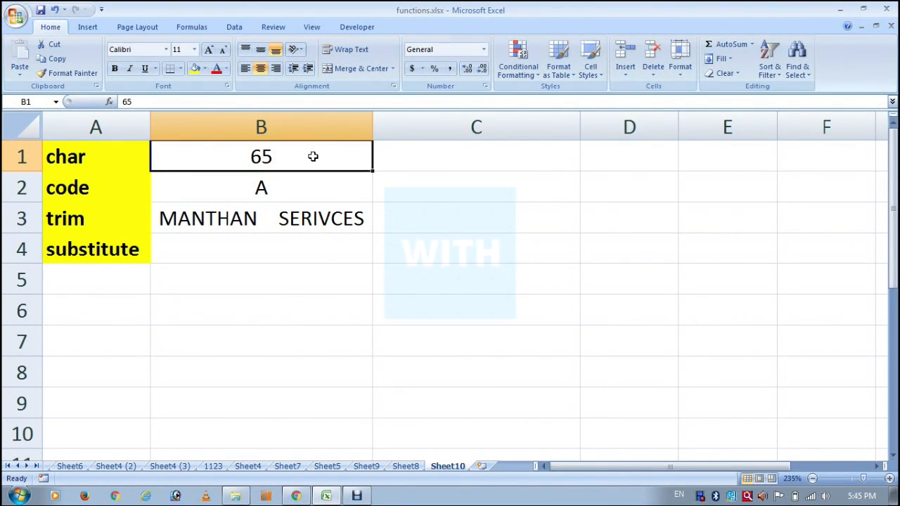
key(Right)
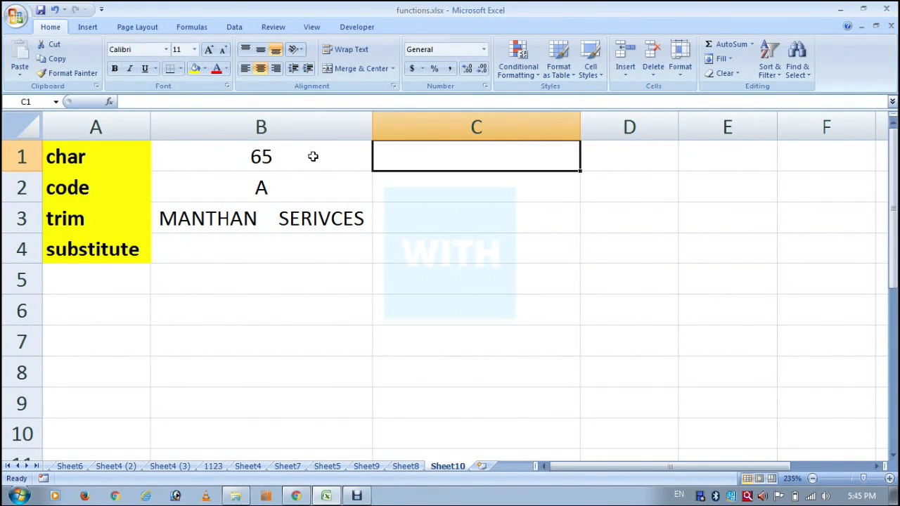
text(=)
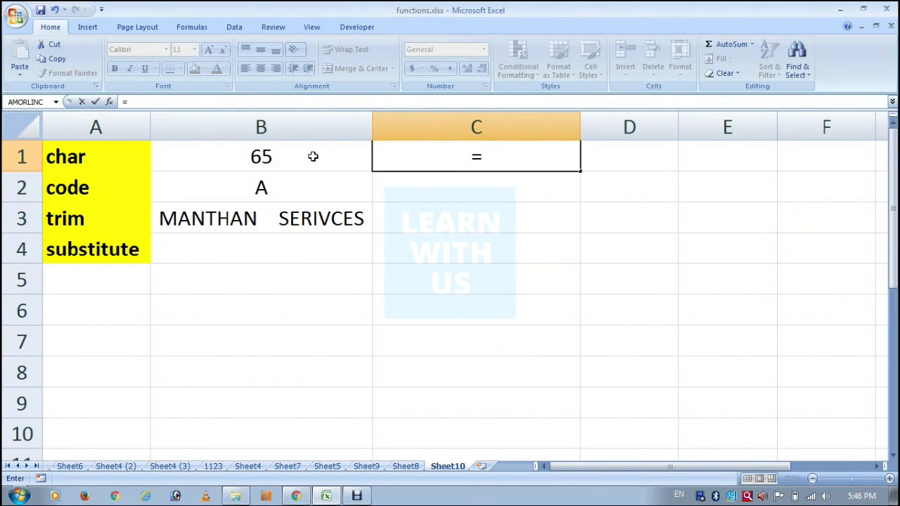
text(CHAR()
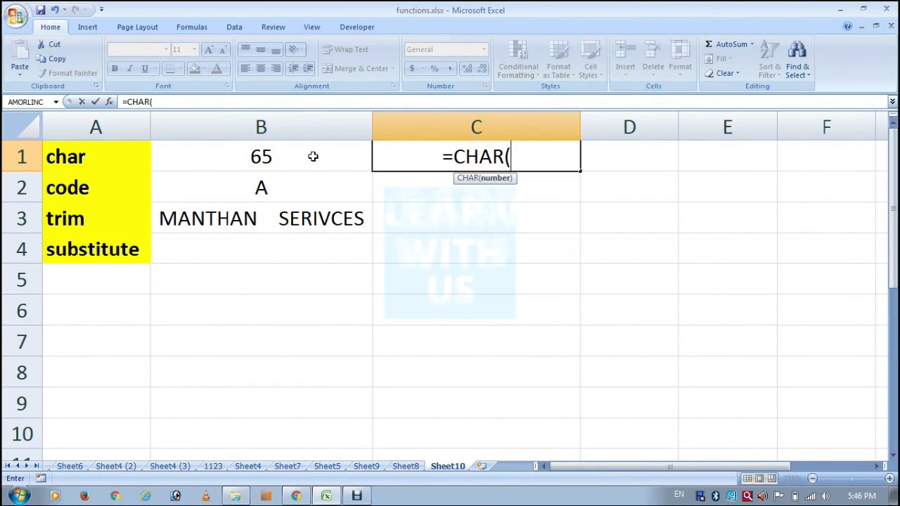
click(265, 159)
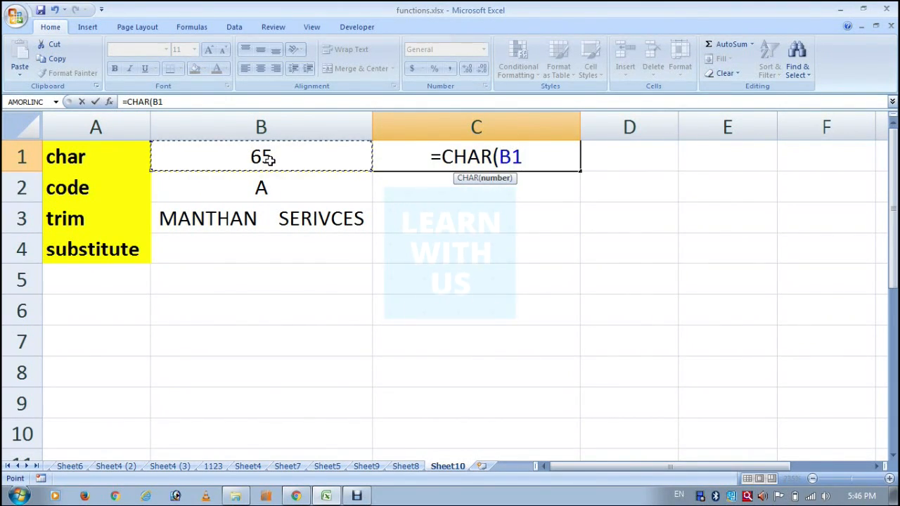
text())
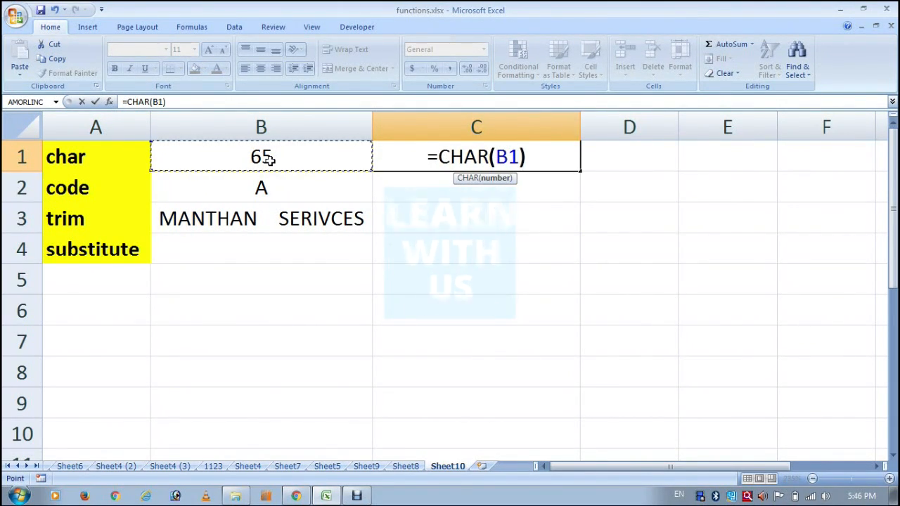
key(Return)
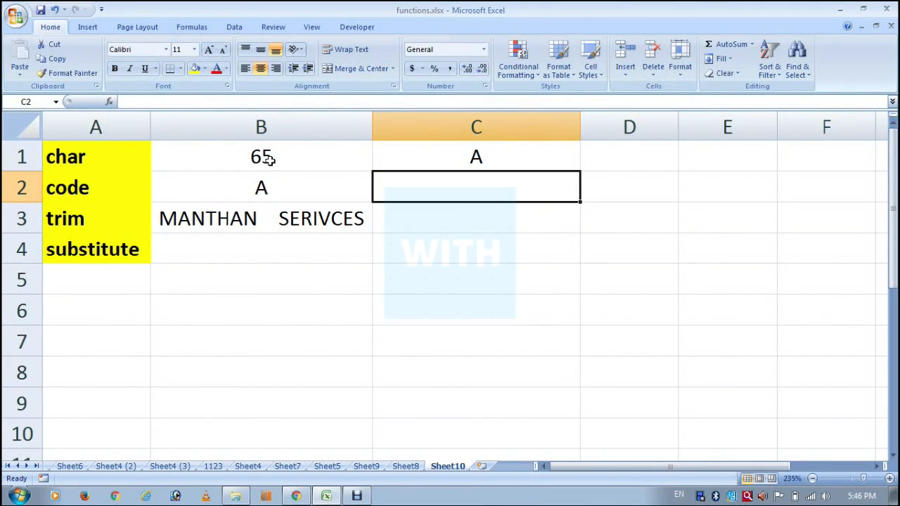
Enter the formula =CODE(B2) in cell C2 to get the character code of the letter in B2
click(267, 157)
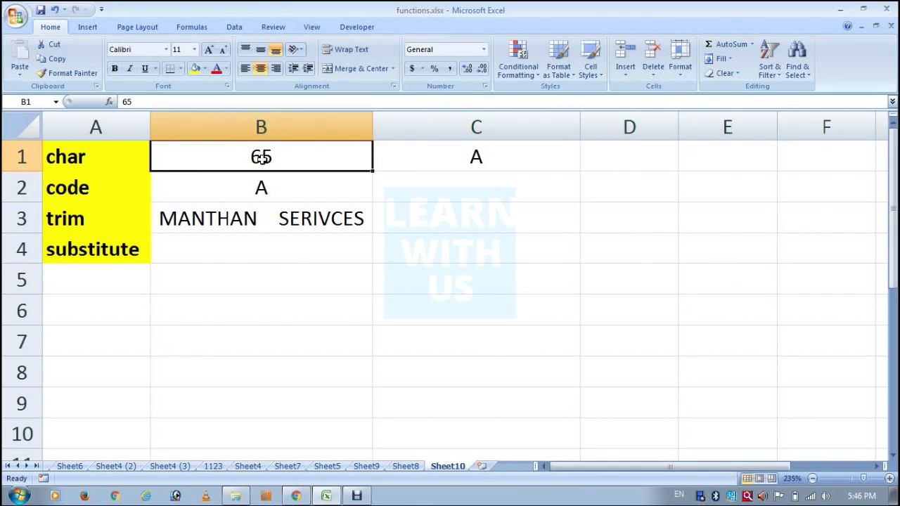
click(273, 191)
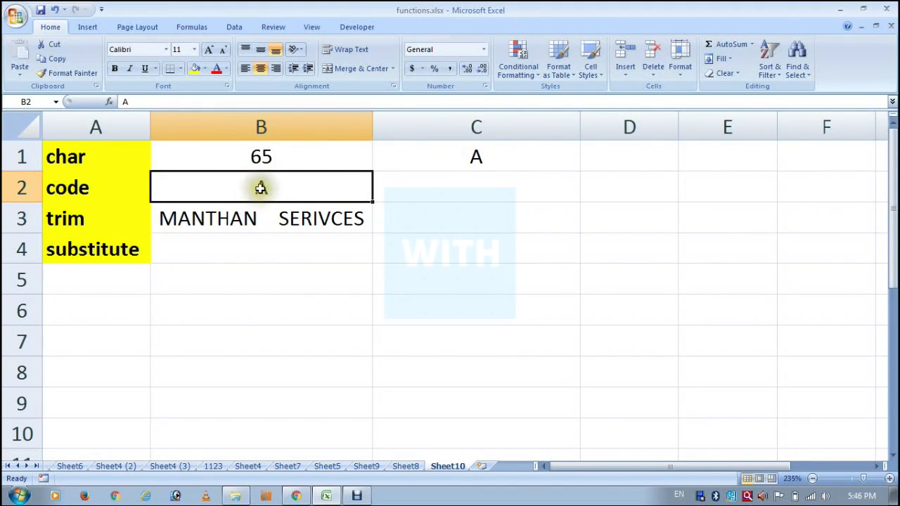
click(416, 189)
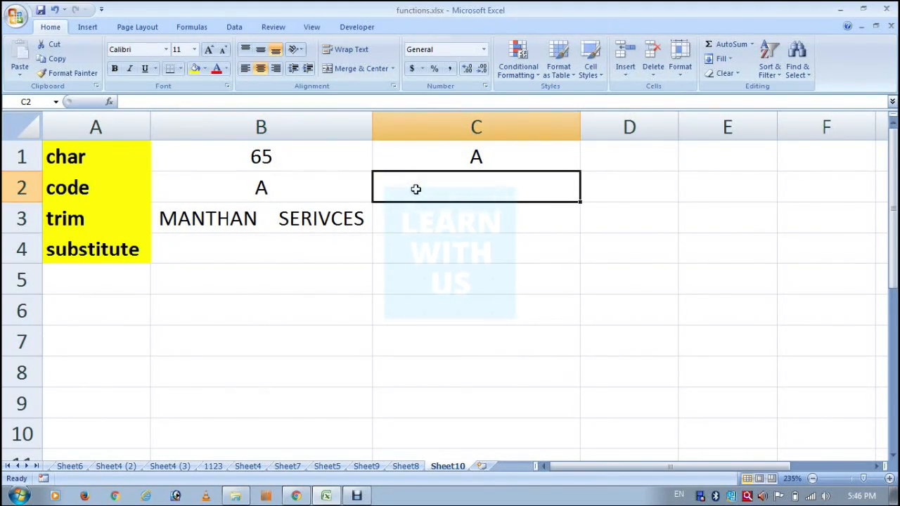
text(=CODE()
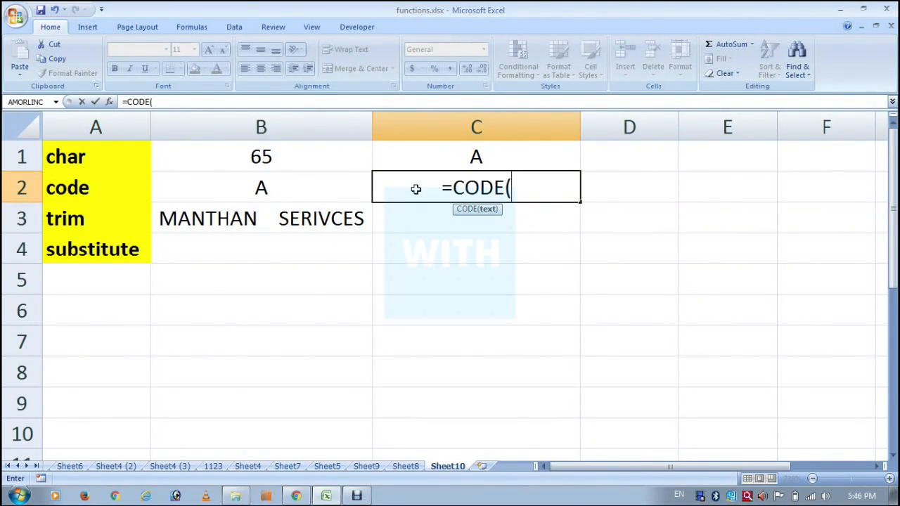
click(327, 188)
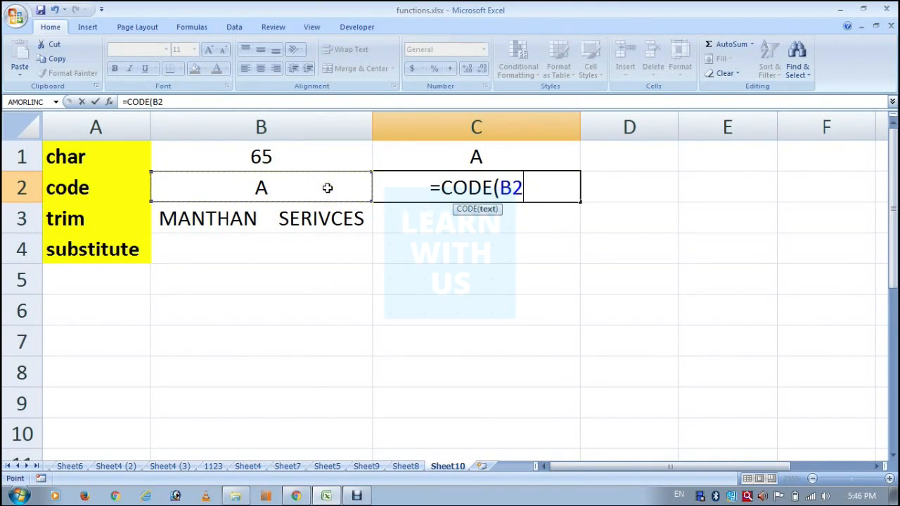
text())
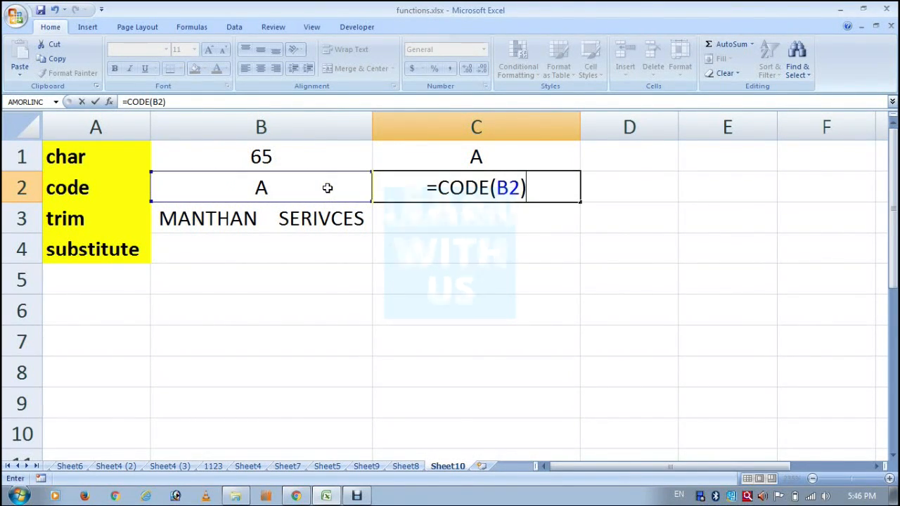
key(Return)
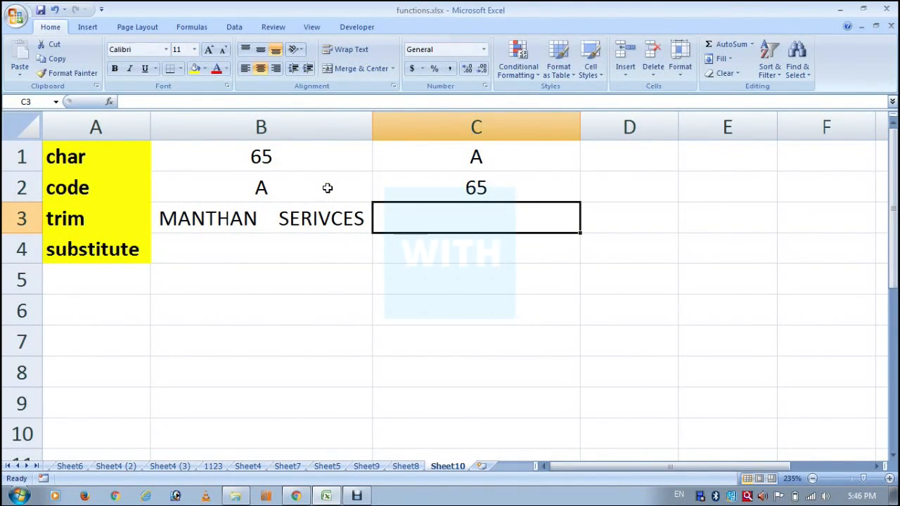
click(114, 153)
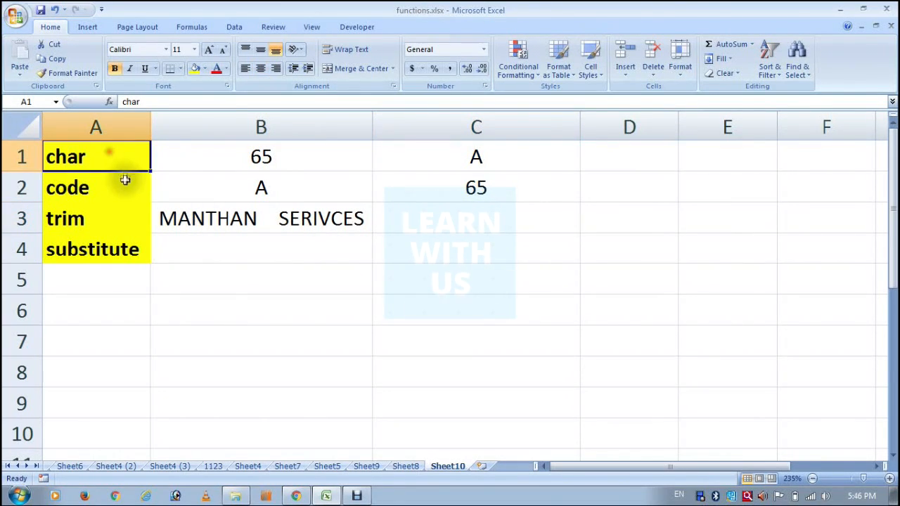
click(113, 188)
click(260, 156)
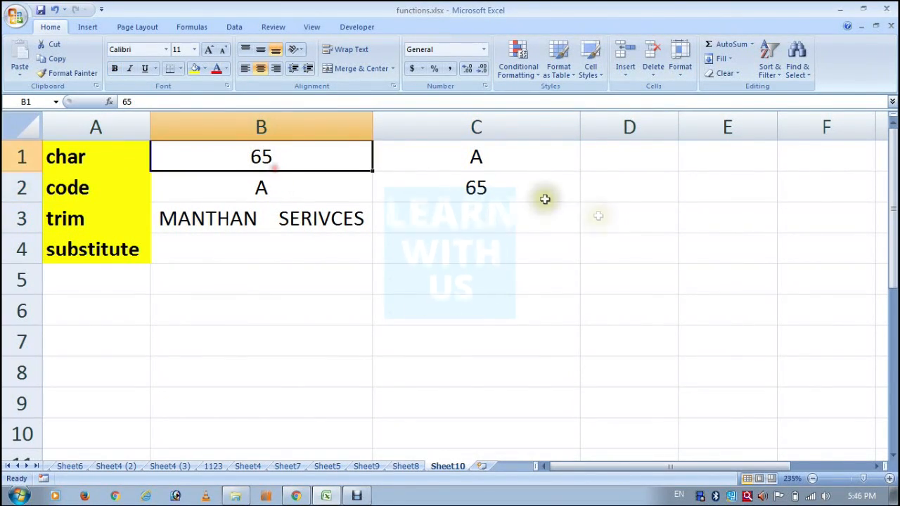
click(436, 156)
click(350, 182)
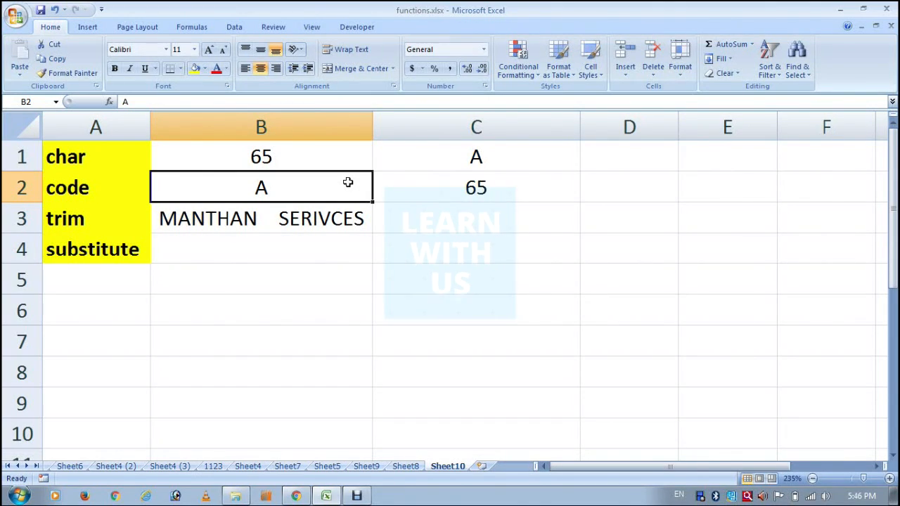
Enter the formula =TRIM(B3) in cell C3 to remove the extra spaces from the text in B3
click(275, 225)
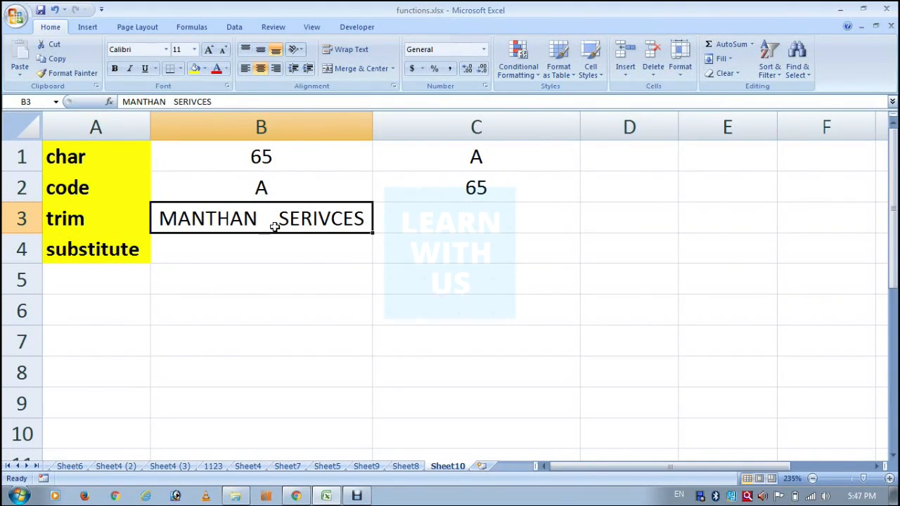
click(421, 230)
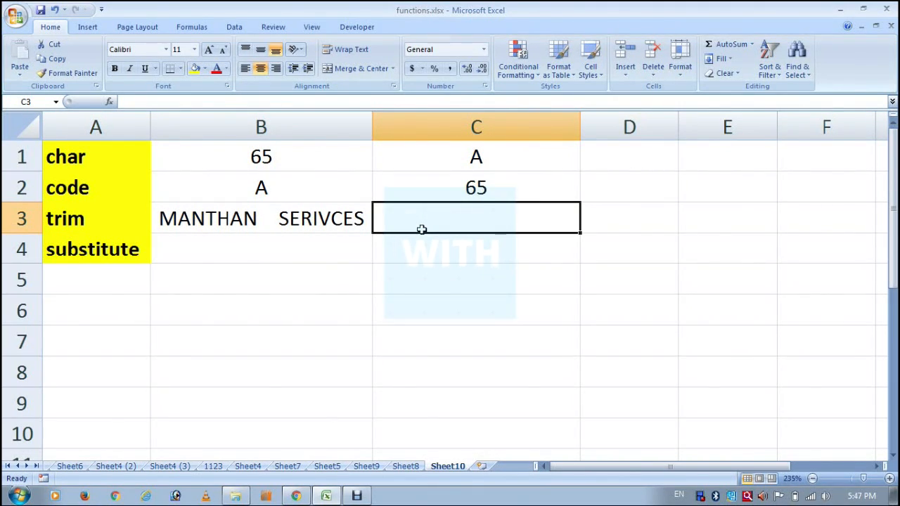
text(=TRIM)
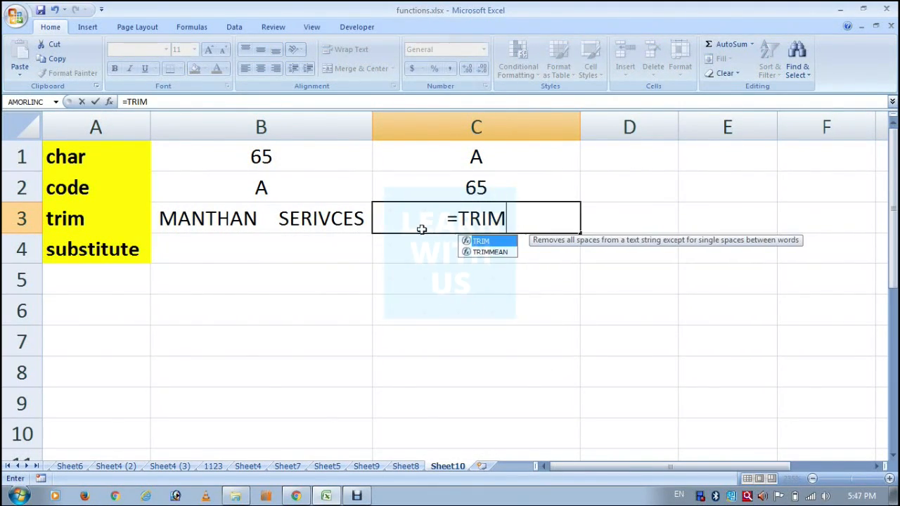
text(()
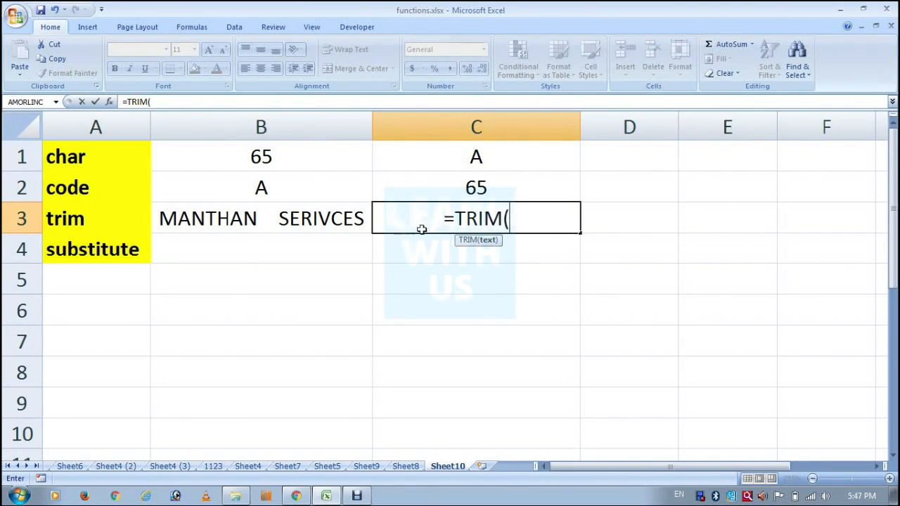
click(226, 211)
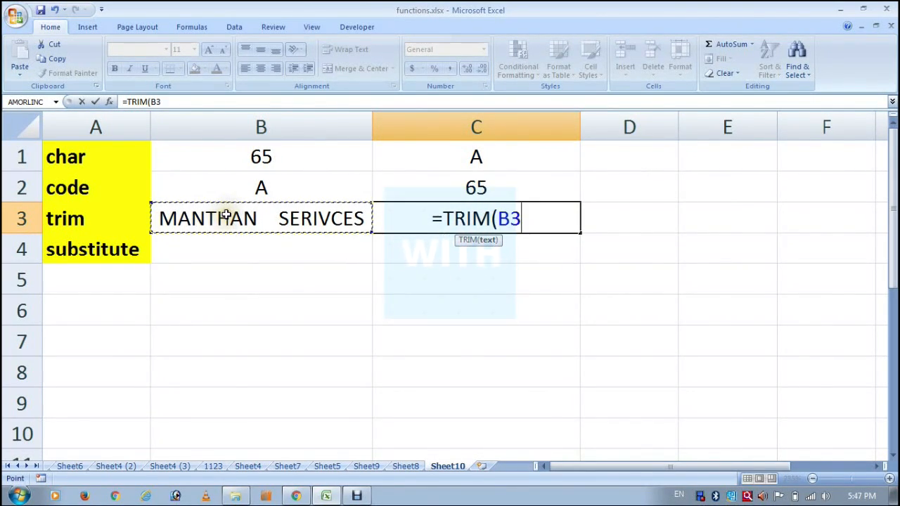
text())
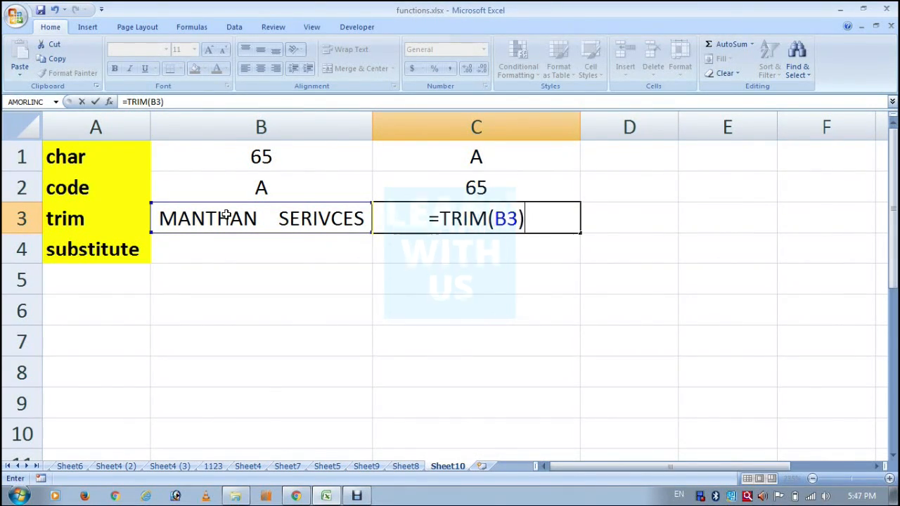
key(Return)
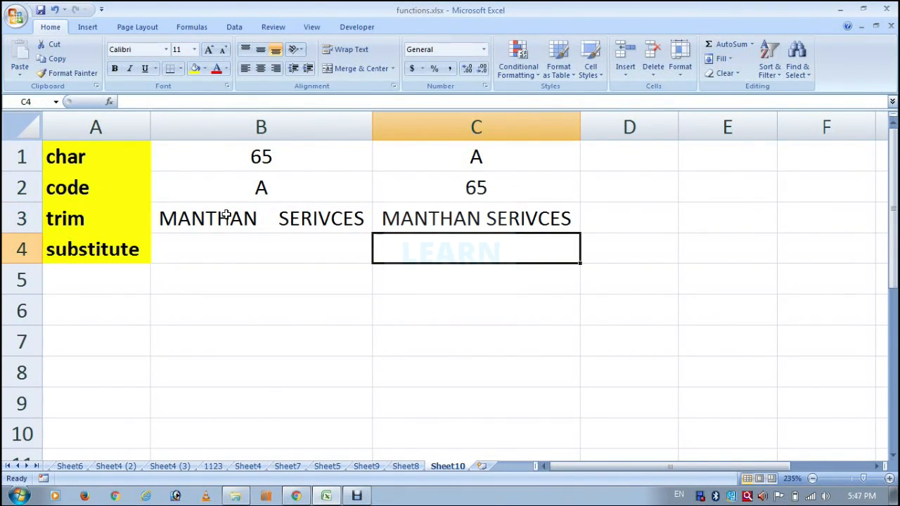
click(281, 223)
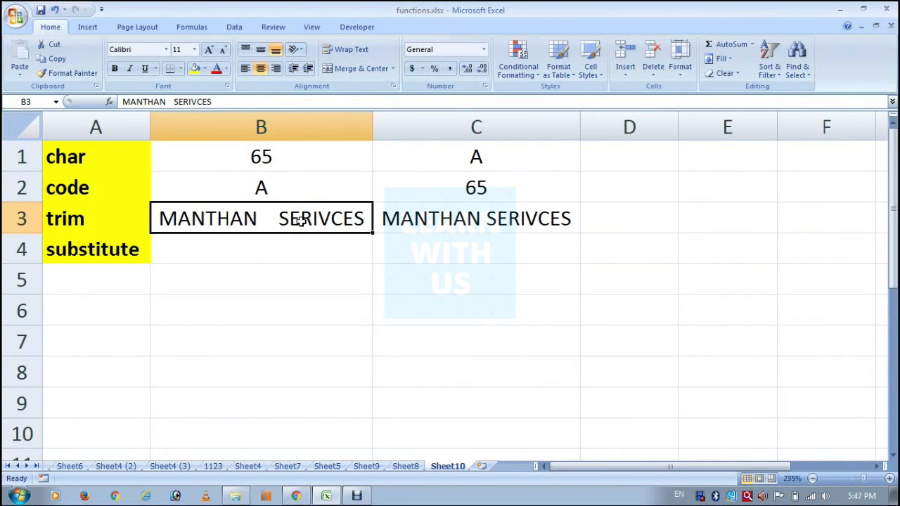
click(488, 218)
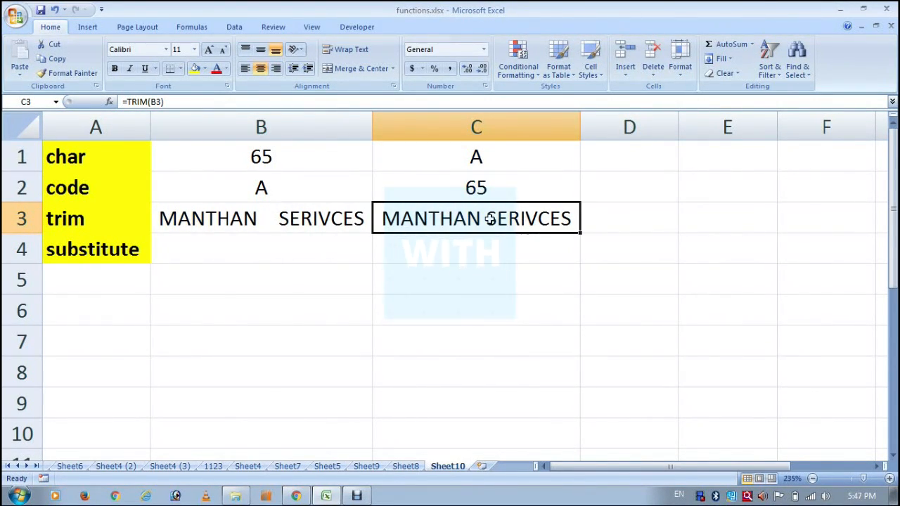
Enter the sample text ABC in cell B4, beside the substitute label
click(253, 252)
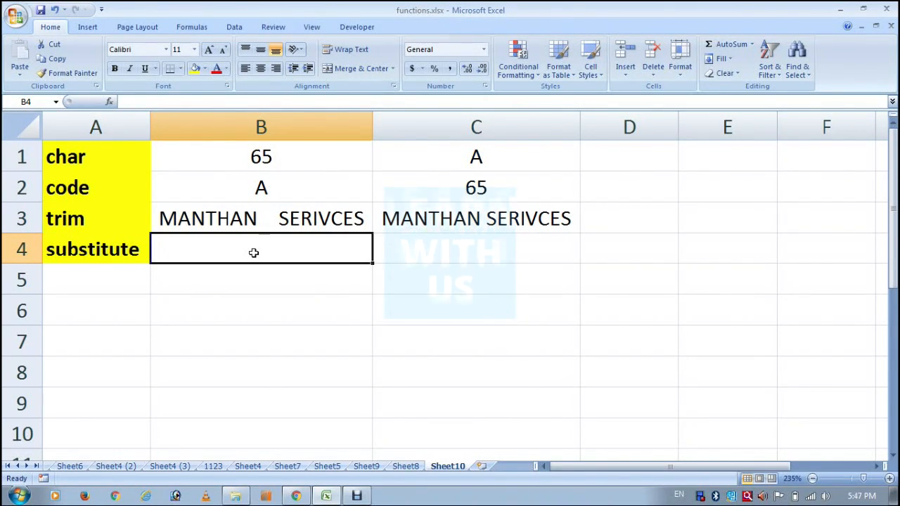
text(abc)
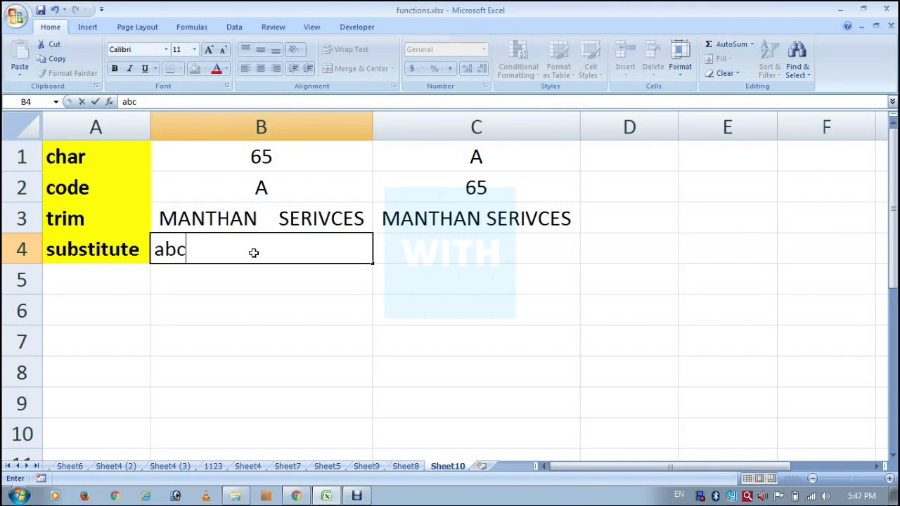
key(Escape)
text(ABC)
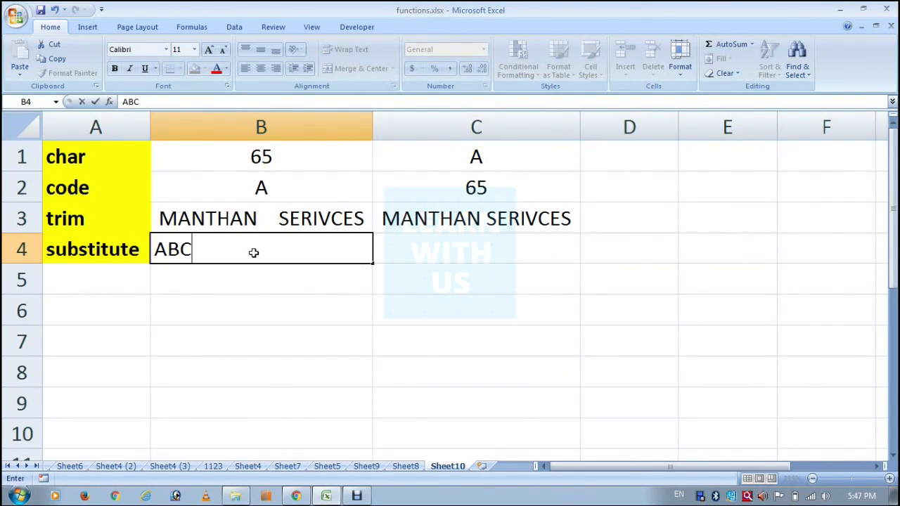
key(Tab)
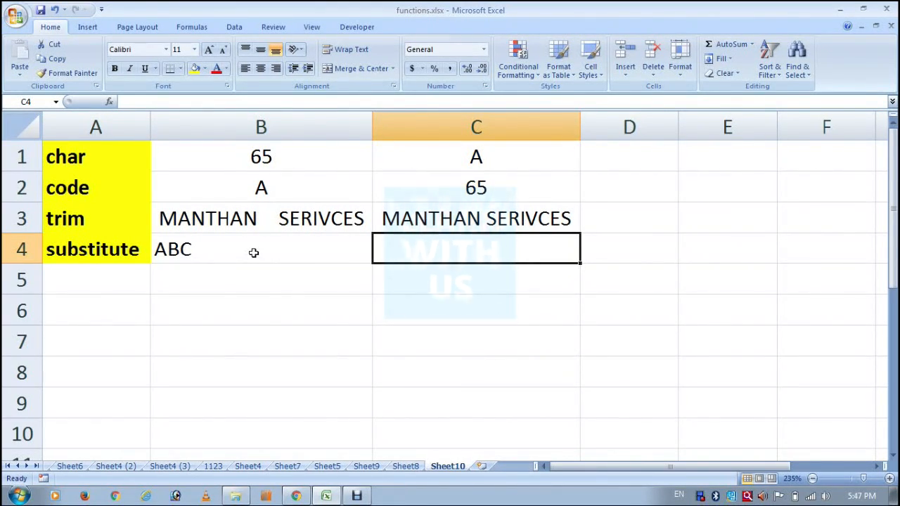
Enter the formula =SUBSTITUTE(B4,"A","D") in cell C4 to replace the letter A with D in the text of B4
text(=SU)
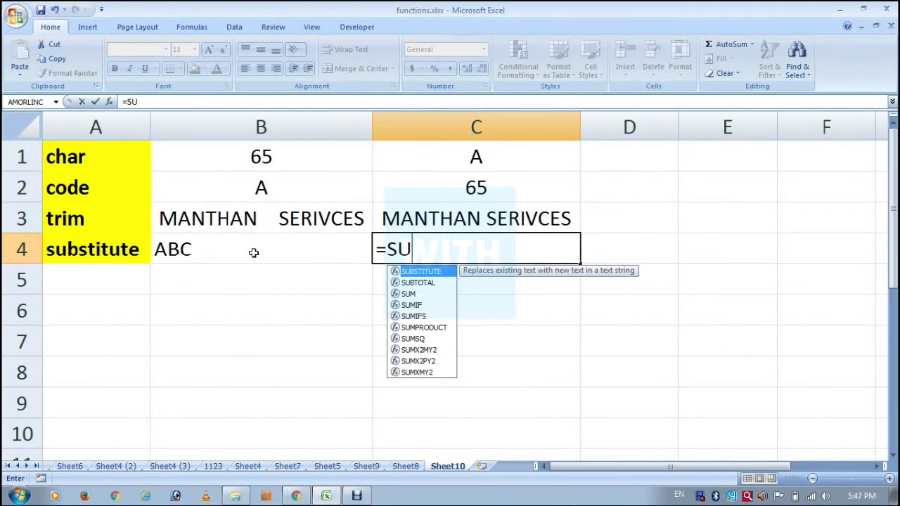
text(B)
key(Tab)
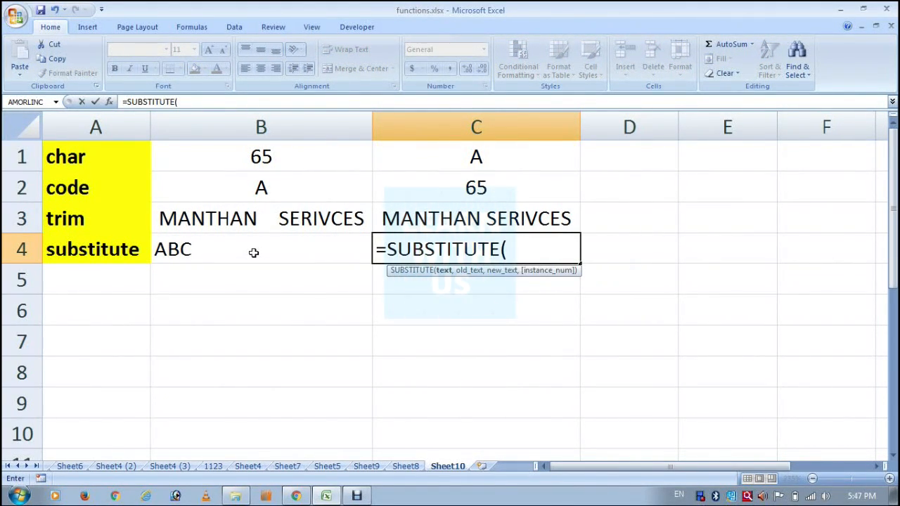
click(254, 252)
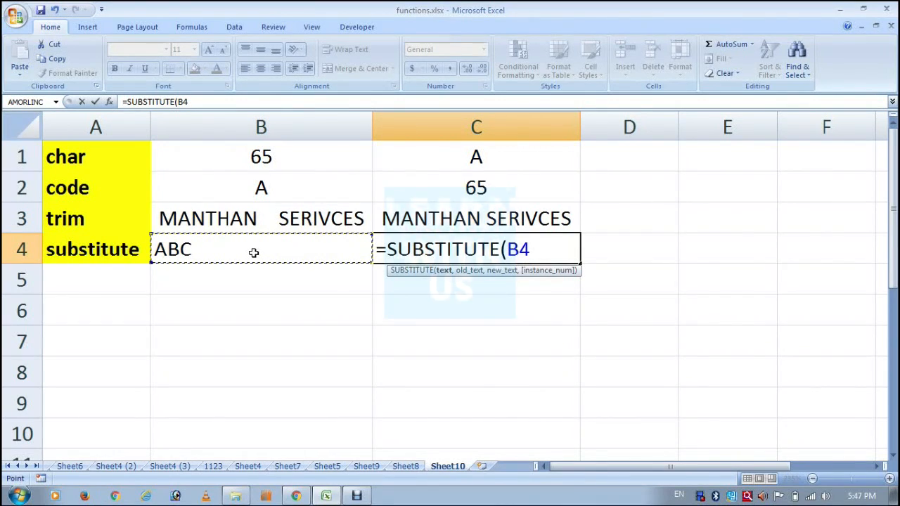
text(,)
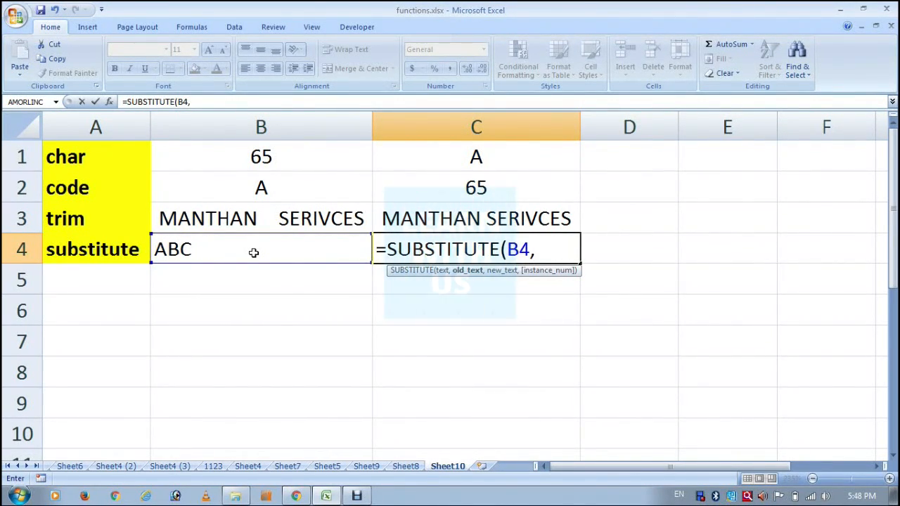
text(")
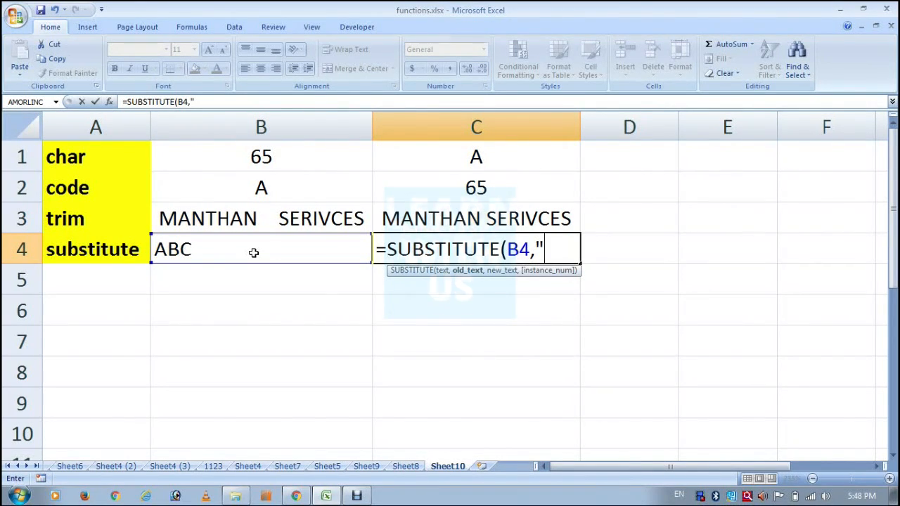
text(A")
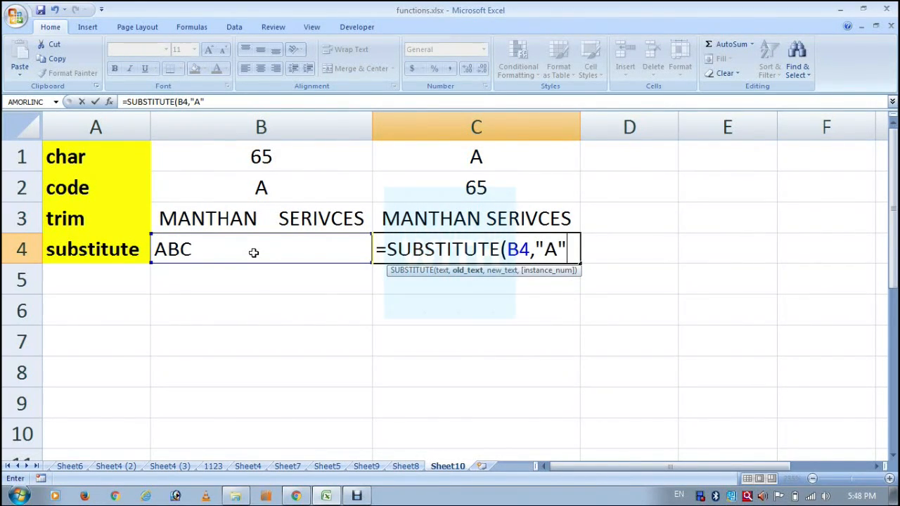
text(,)
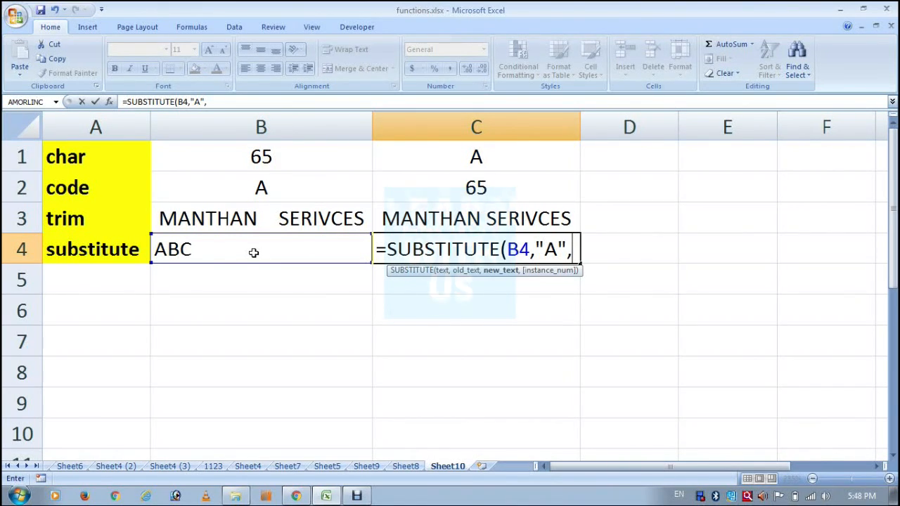
text("D)
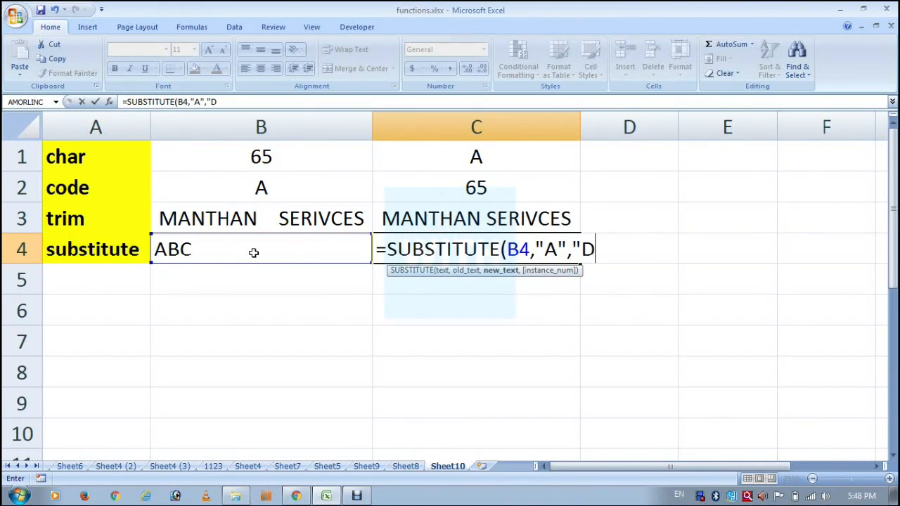
text(")
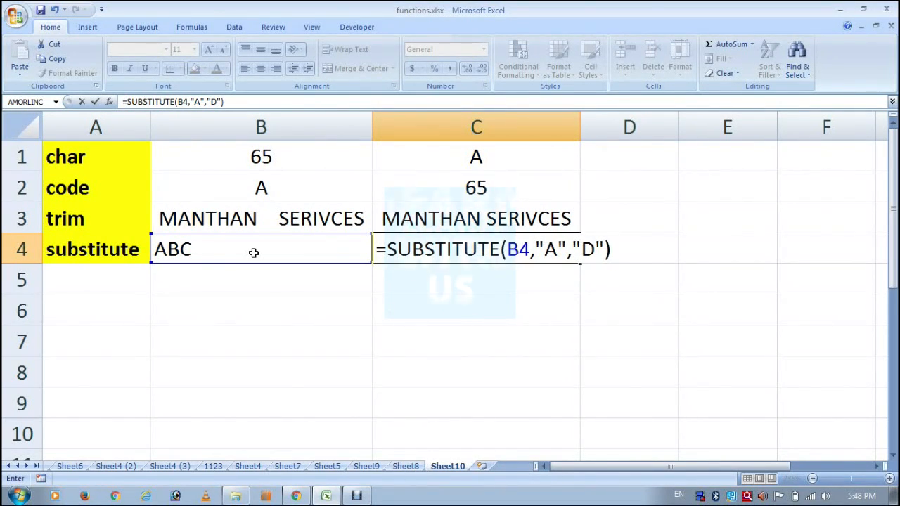
key(BackSpace)
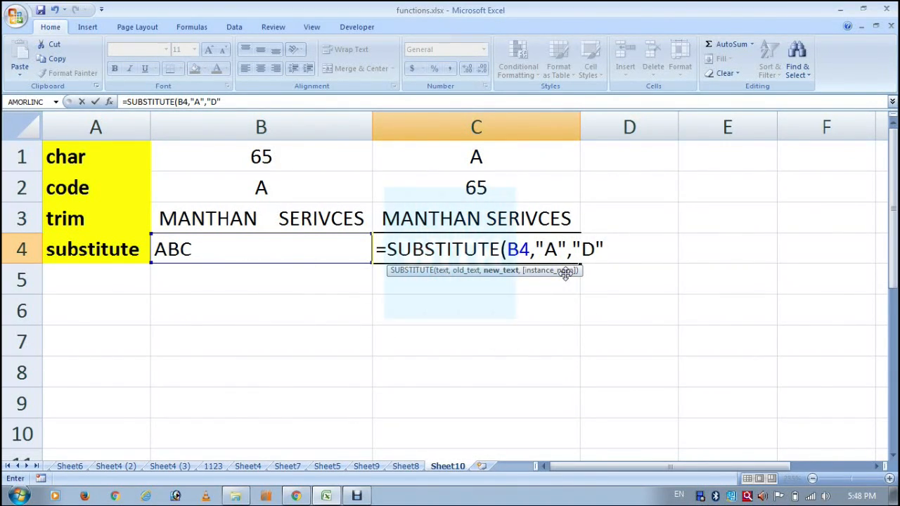
text())
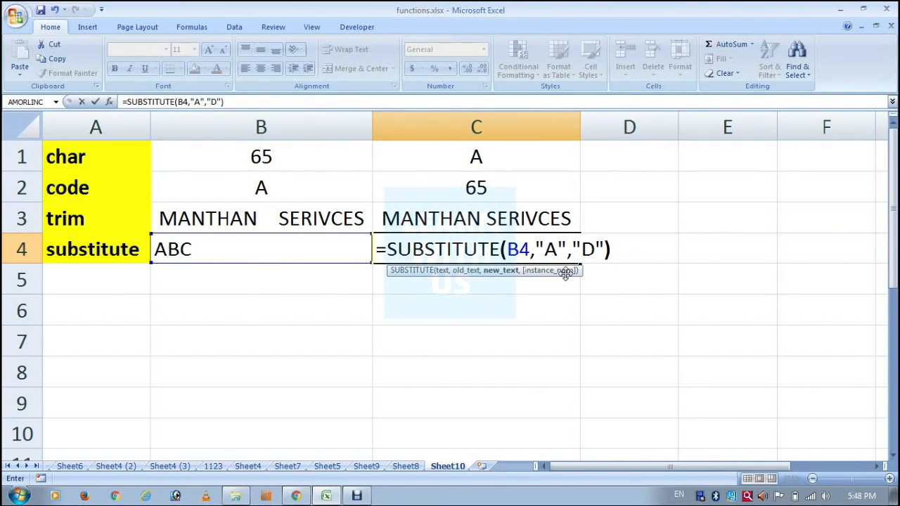
key(Return)
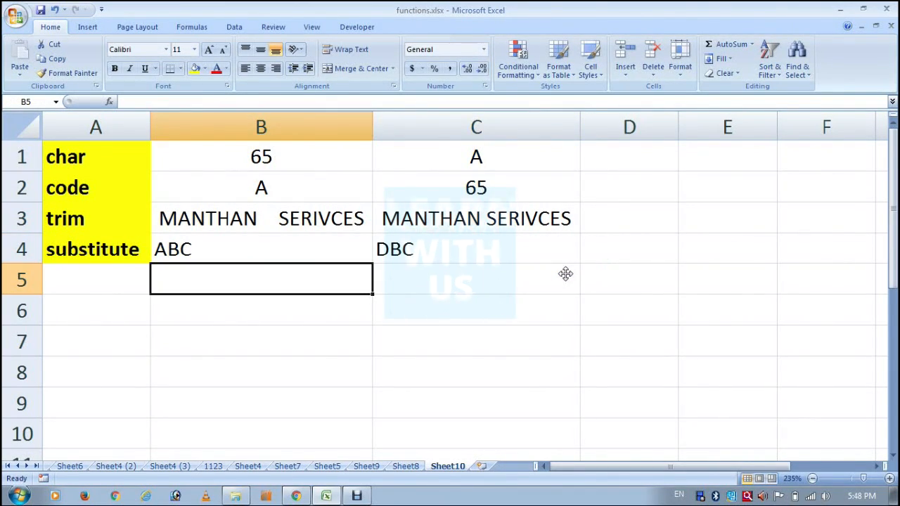
Review the sample values and formulas in rows 1 to 4, comparing the substitute result with its source text
click(175, 251)
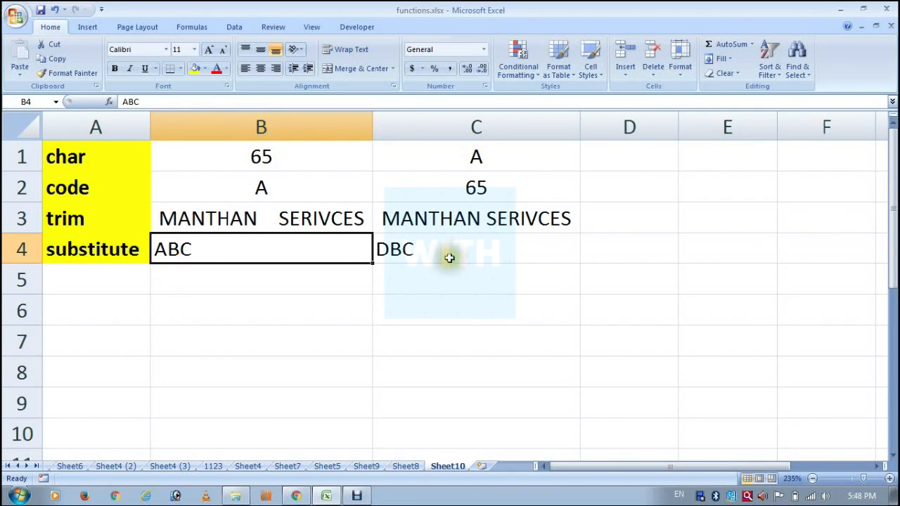
click(394, 255)
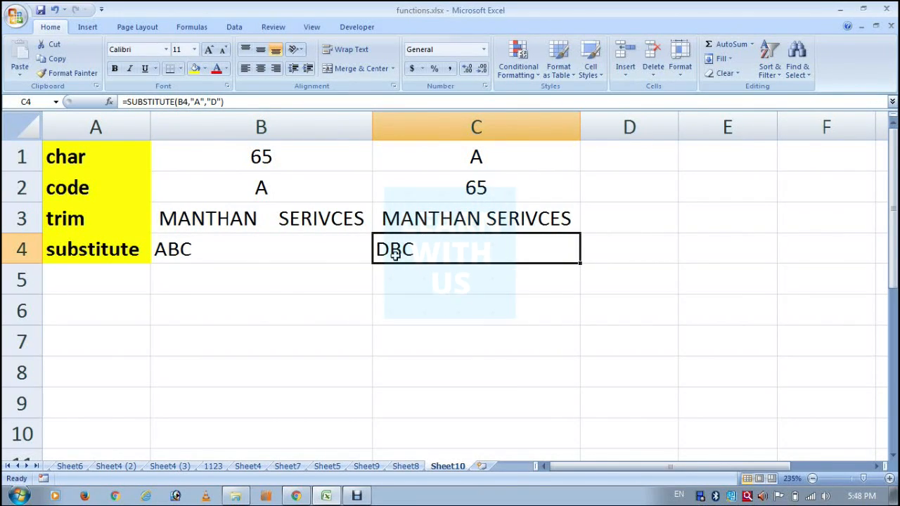
key(Left)
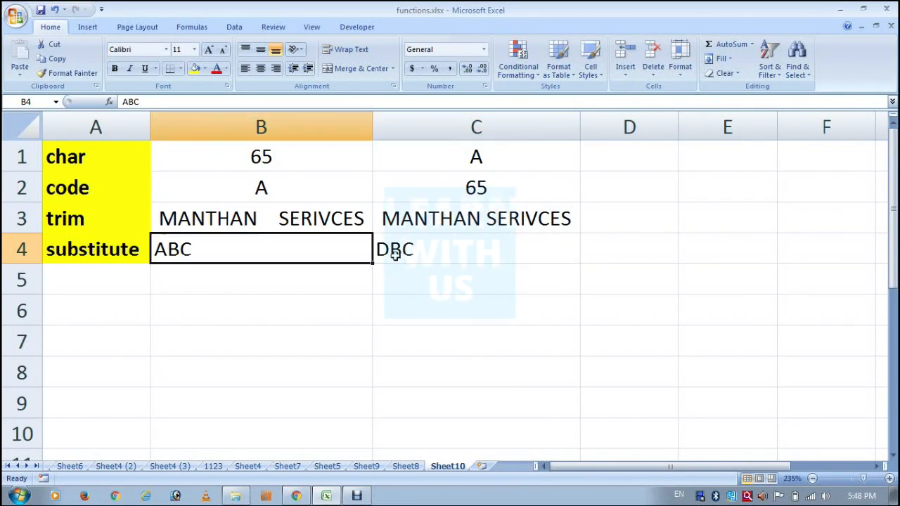
key(Left)
key(Up)
key(Up)
key(Up)
key(Right)
key(Right)
key(Down)
key(Down)
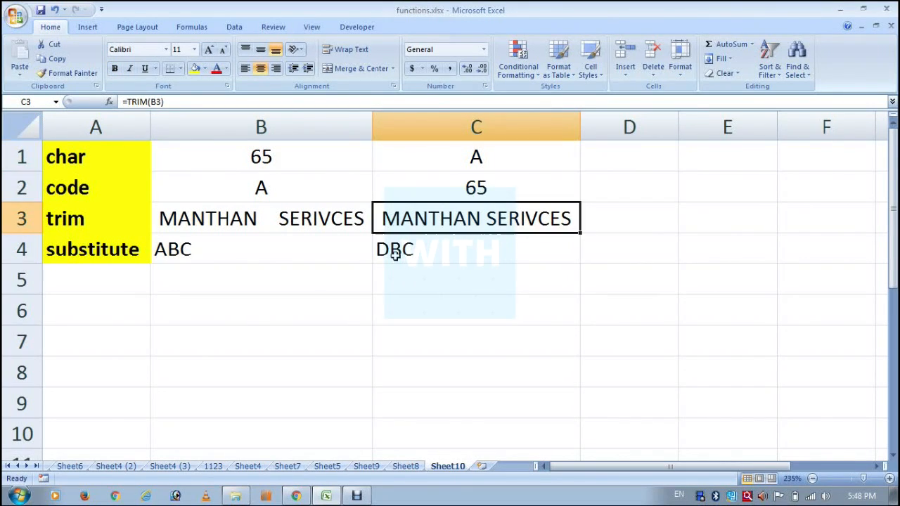
key(Left)
key(Left)
key(Up)
key(Up)
key(Down)
key(Down)
key(Down)
key(Down)
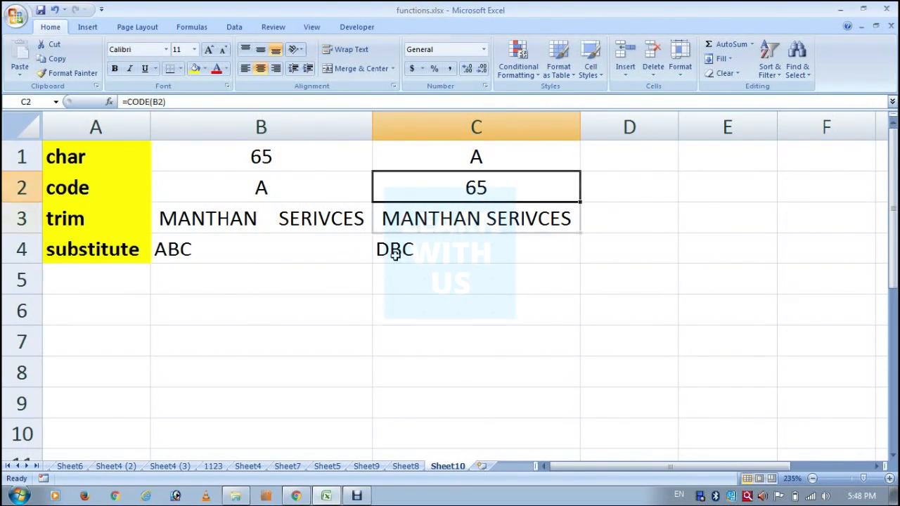
Enter MANTHAN and SERVICES on two separate lines within cell B6
key(Left)
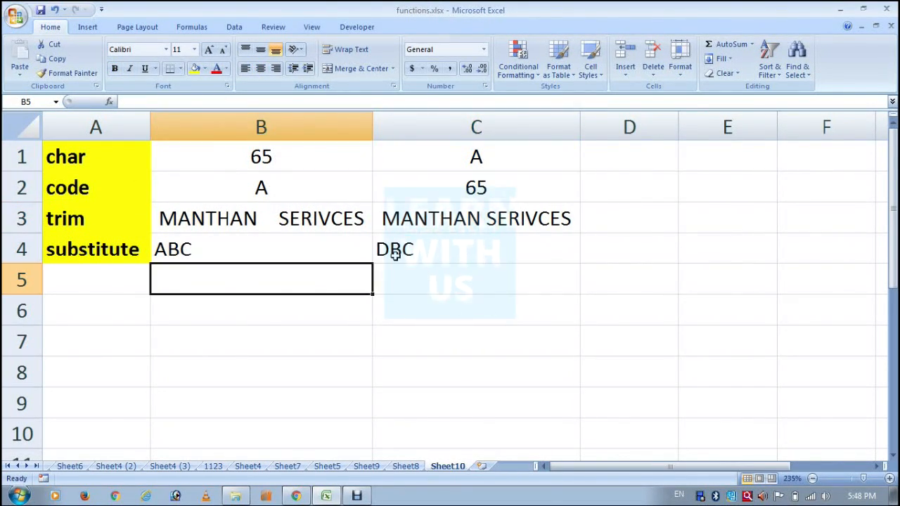
key(Down)
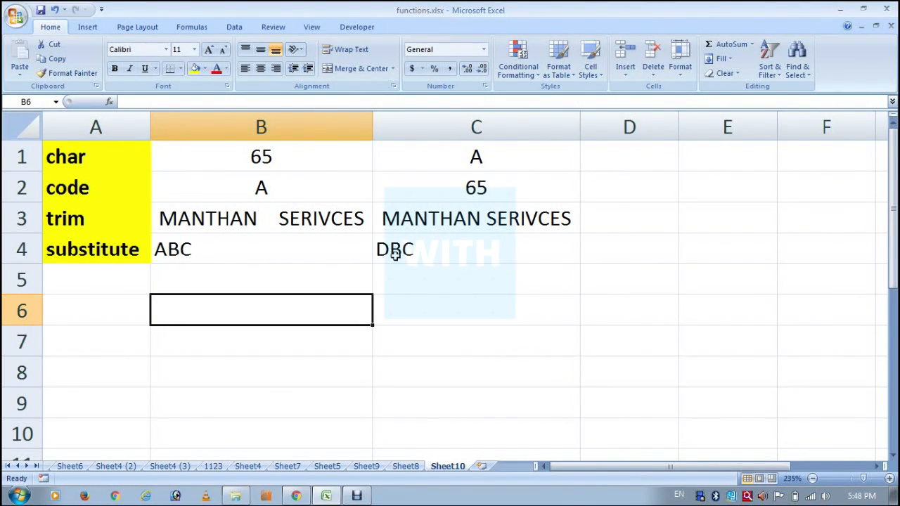
text(MAN)
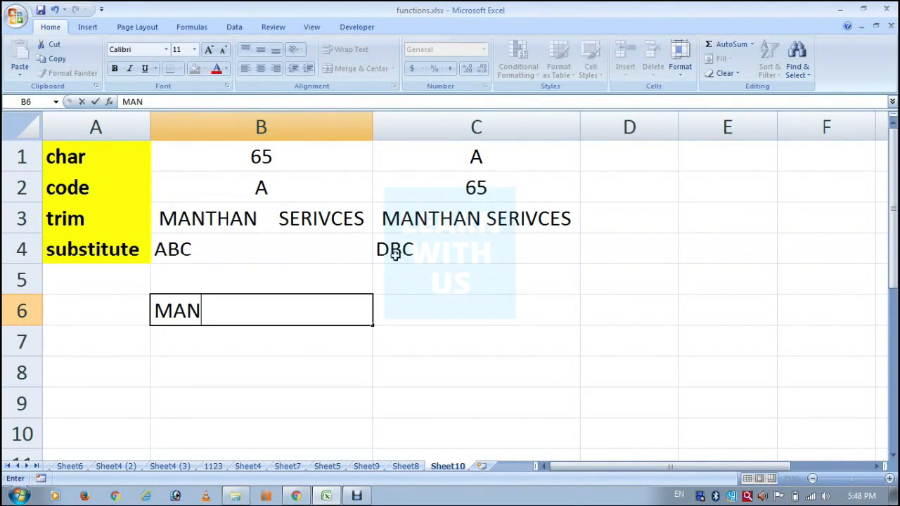
text(THAN)
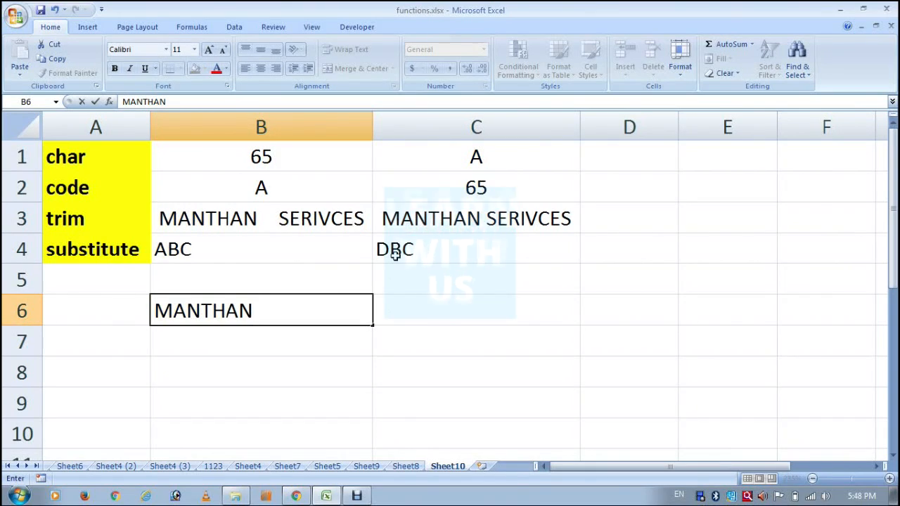
key(alt+Return)
text(SERVICES)
key(Tab)
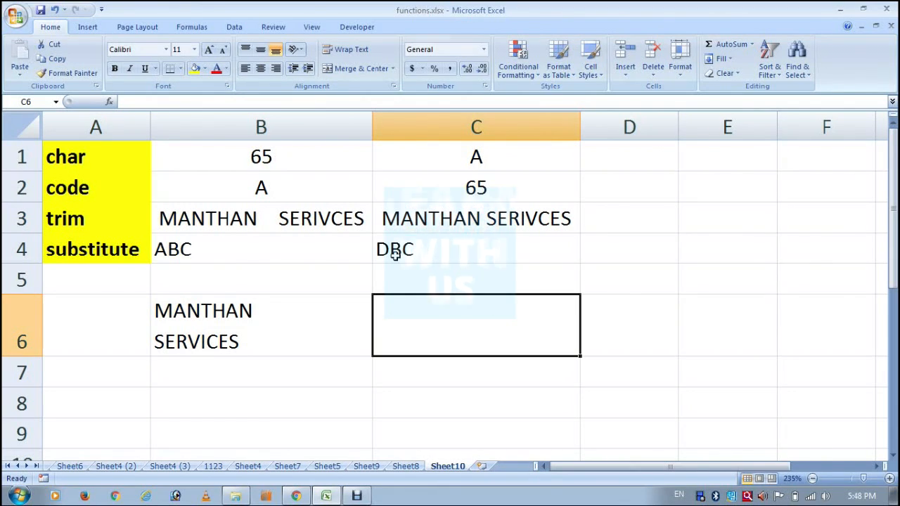
Enter the formula =TRIM(B6) in cell C6 to apply TRIM to the two-line text
text(=TR)
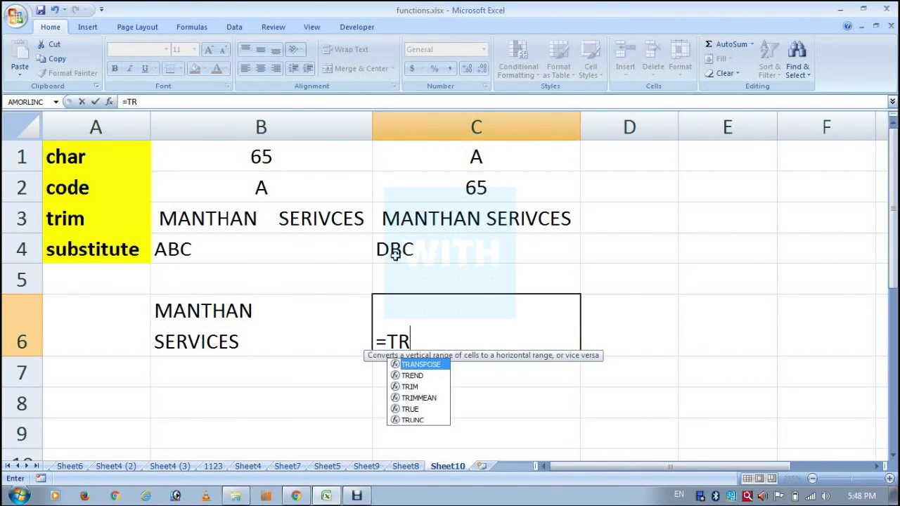
text(IM()
key(Left)
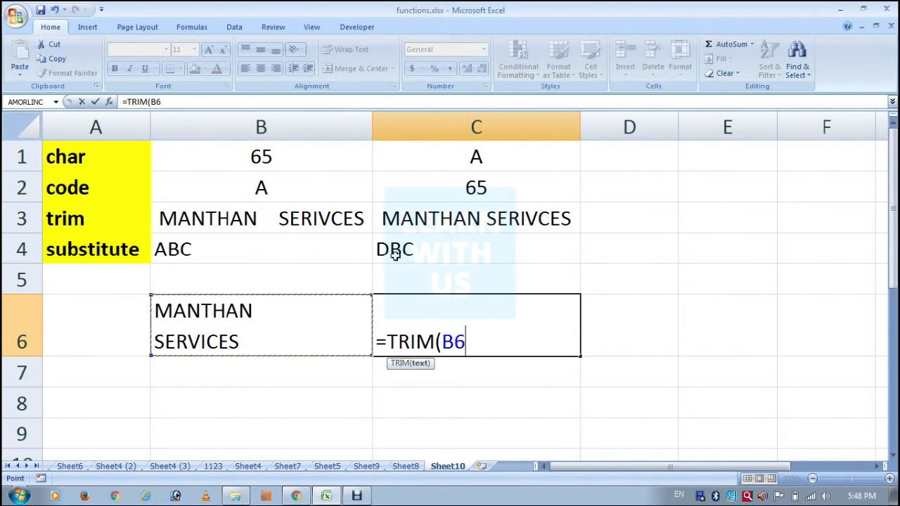
key(Return)
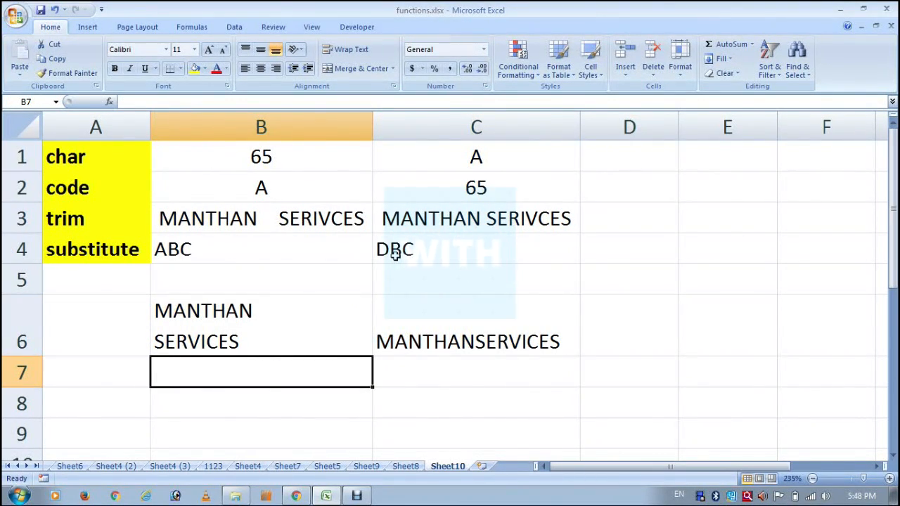
Compare the two-line text in B6 with the TRIM formula result in C6 and check the function labels
click(263, 311)
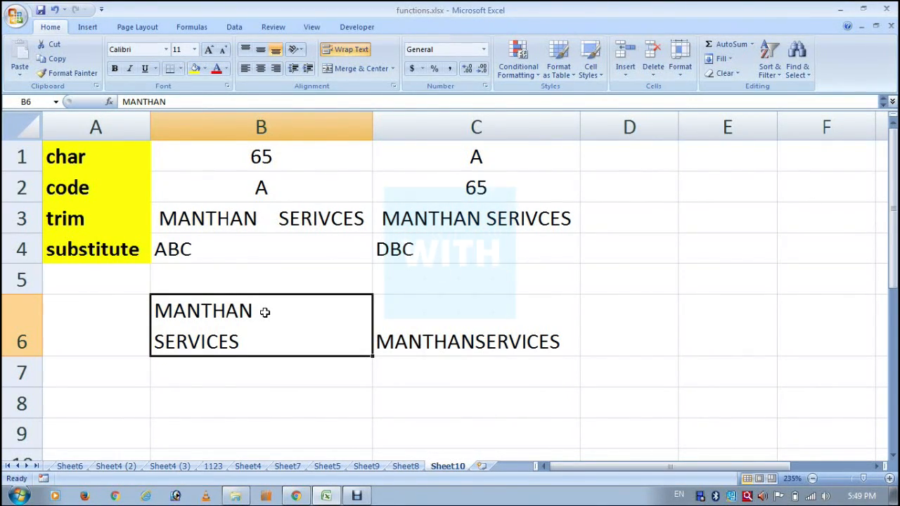
key(Right)
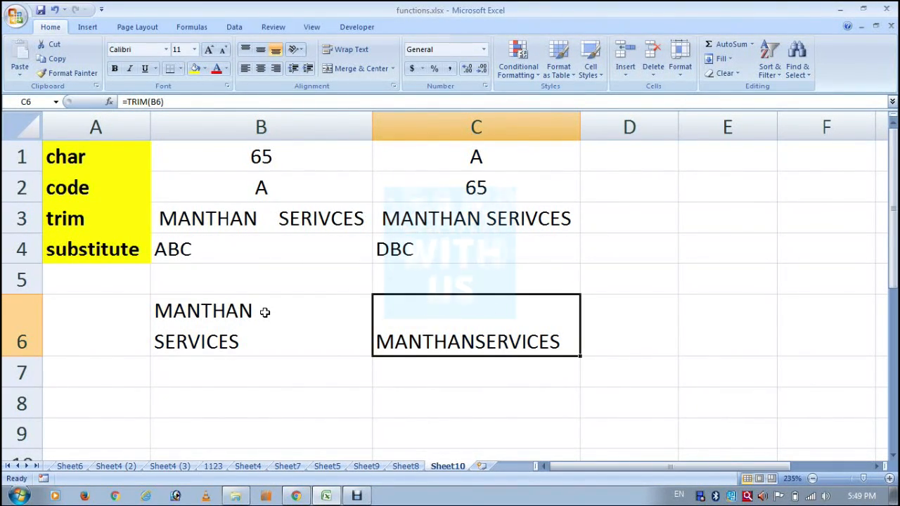
key(Left)
key(Left)
key(Up)
key(Up)
key(Up)
key(Up)
key(Down)
key(Down)
key(Down)
key(Down)
key(Right)
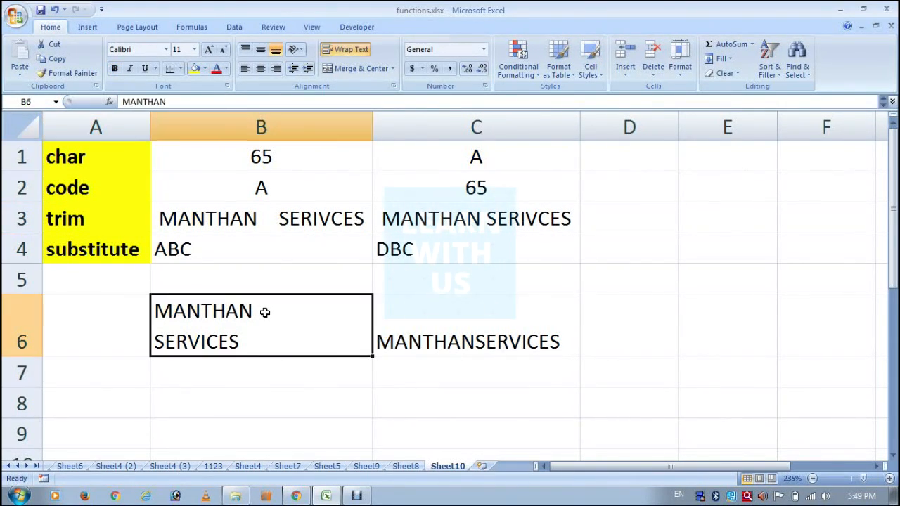
key(Right)
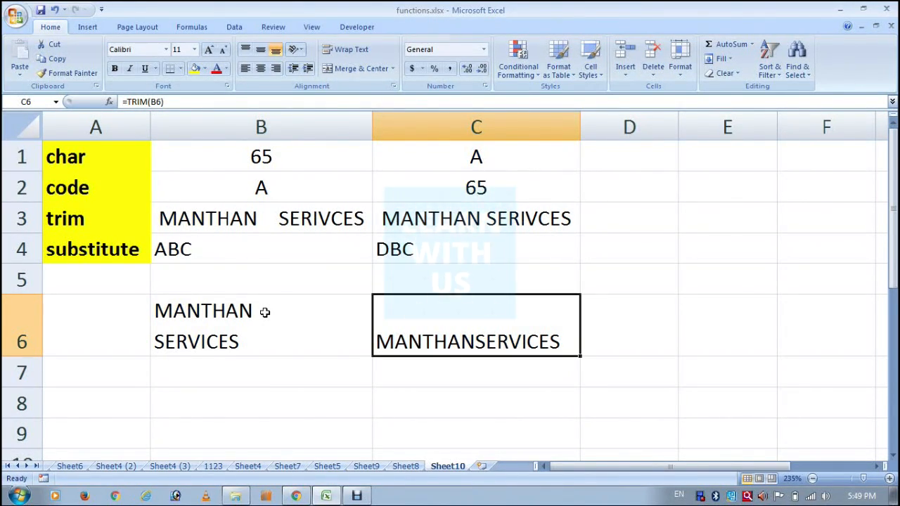
Insert a single line break as the only content of the empty cell D4, beside the substitute result
key(Up)
key(Up)
key(Right)
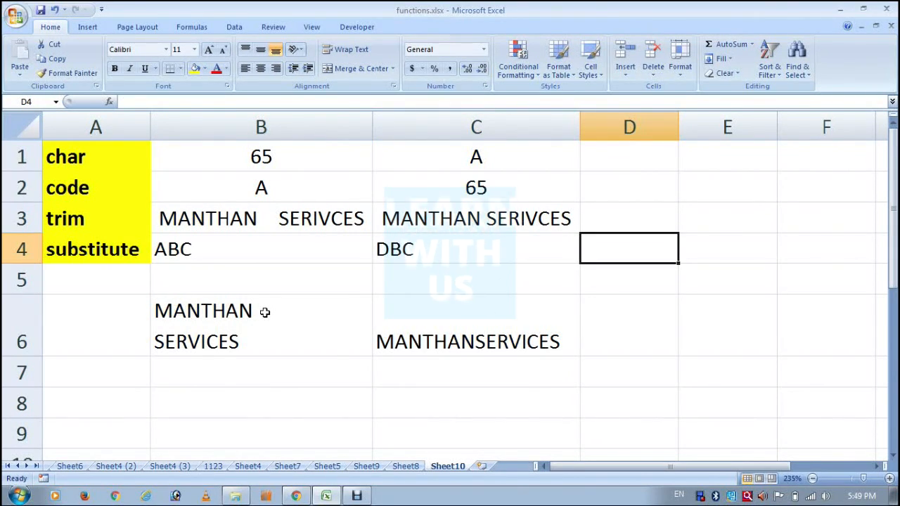
key(F2)
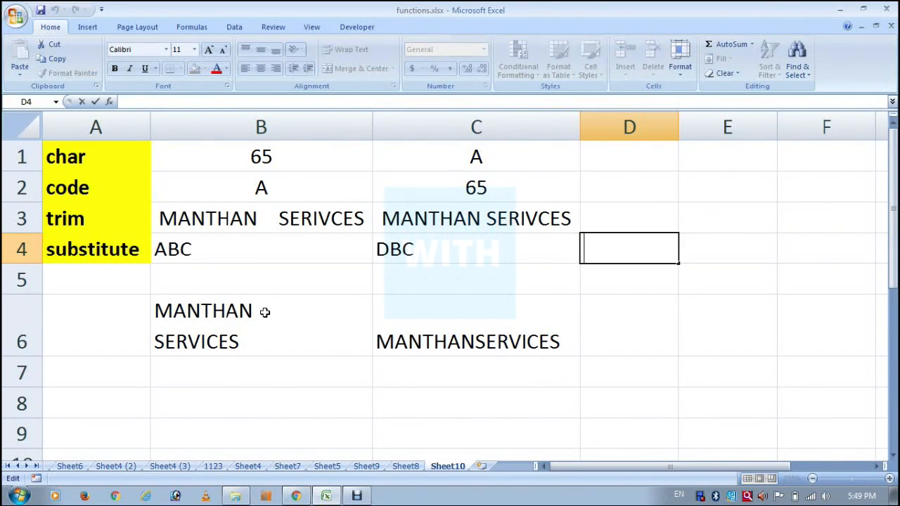
key(alt+Return)
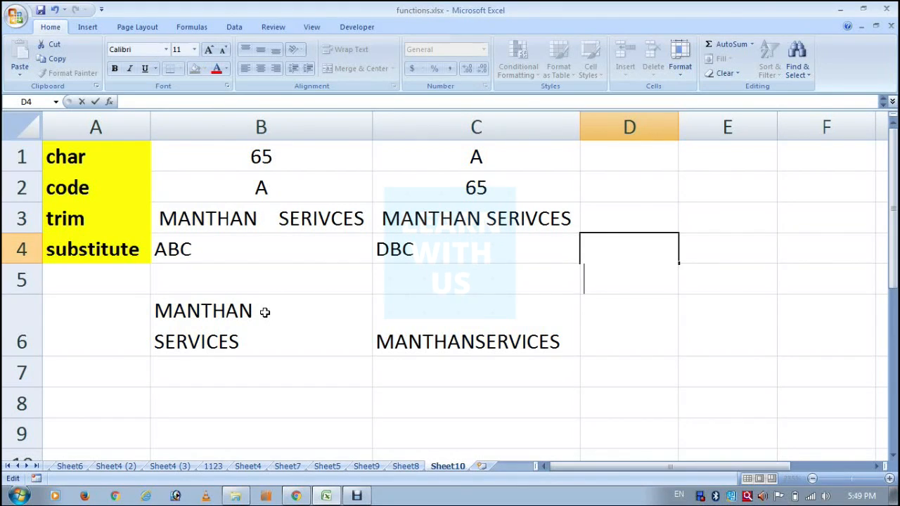
key(Return)
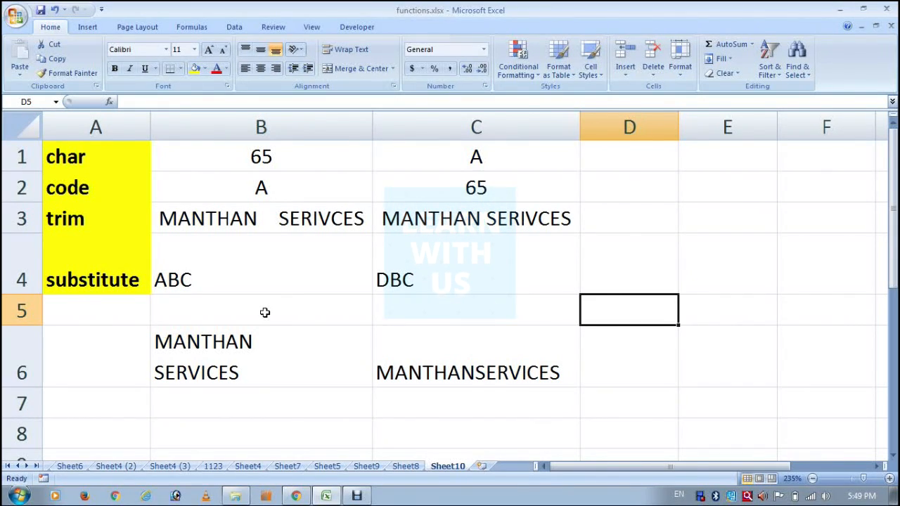
key(Up)
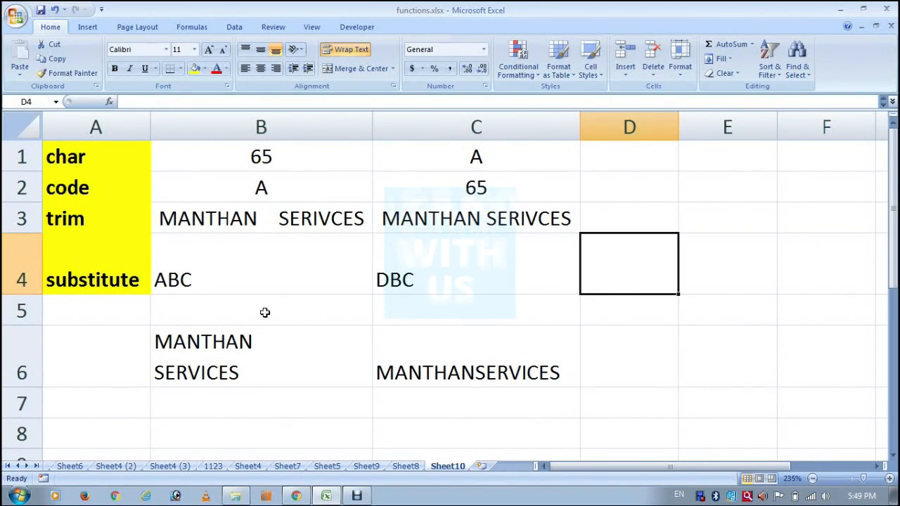
key(Down)
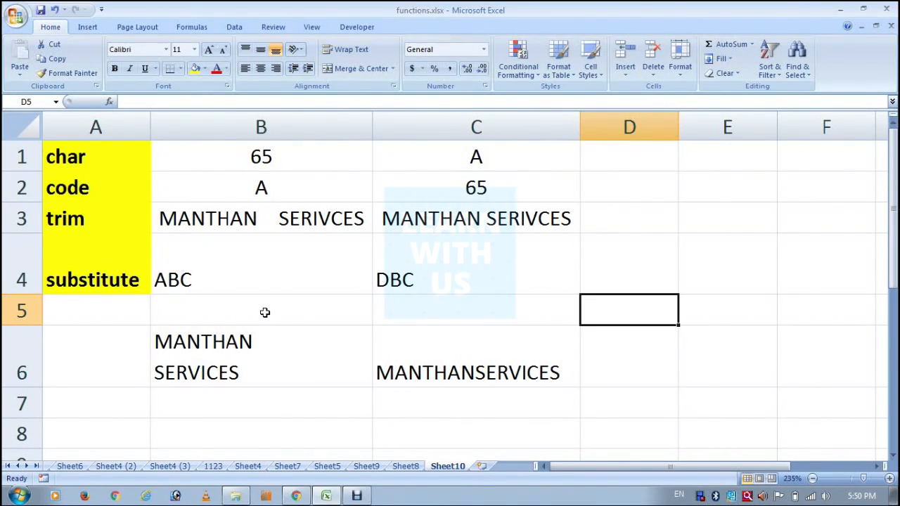
Enter the formula =CODE(D4) in cell D5 to get the character code of the line break
text(=)
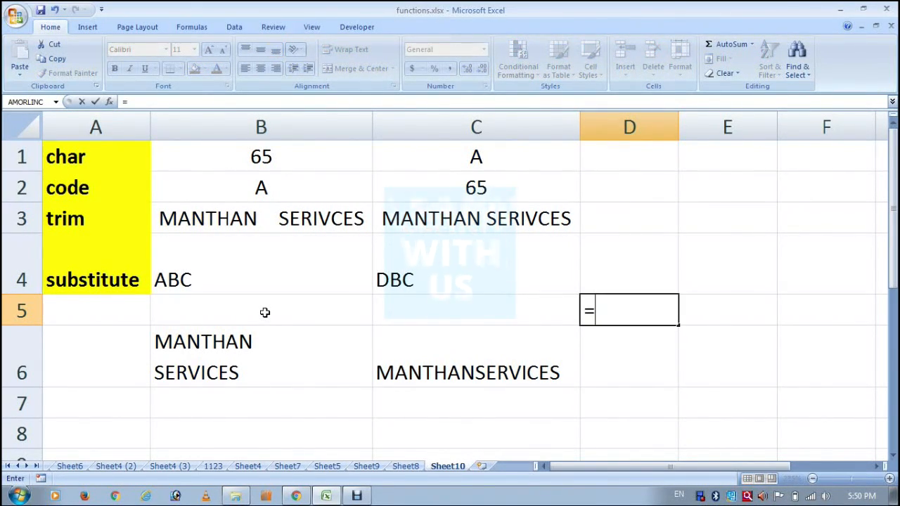
text(CODE()
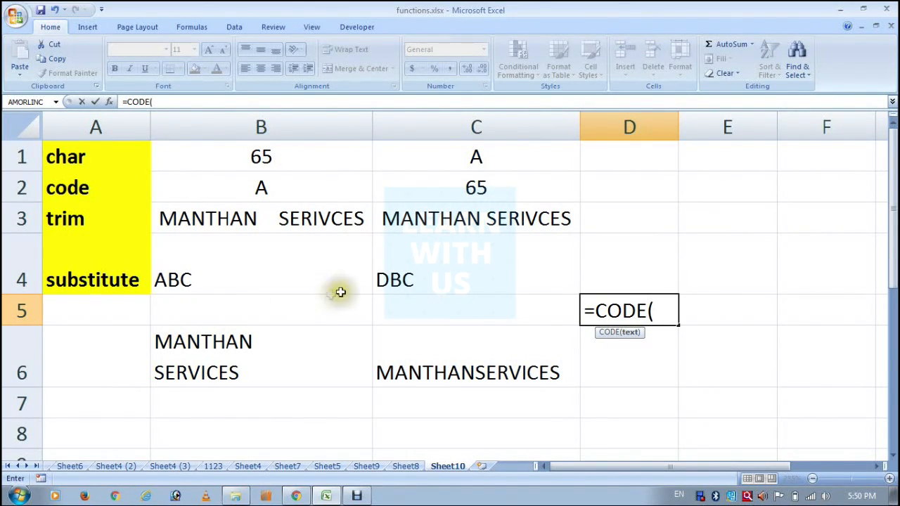
click(644, 274)
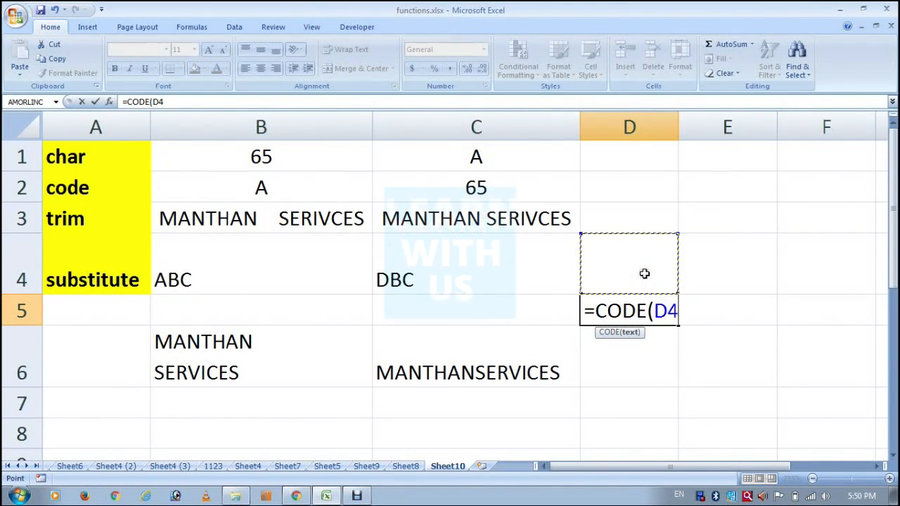
text())
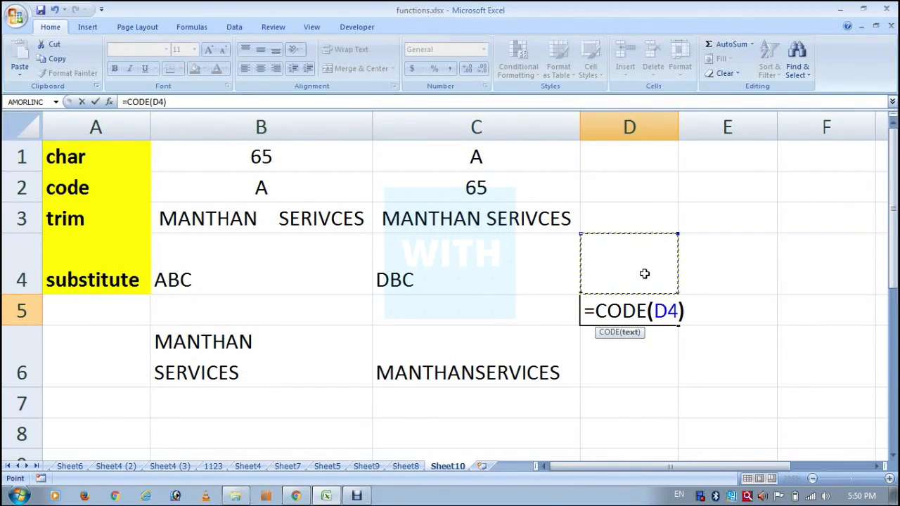
key(Return)
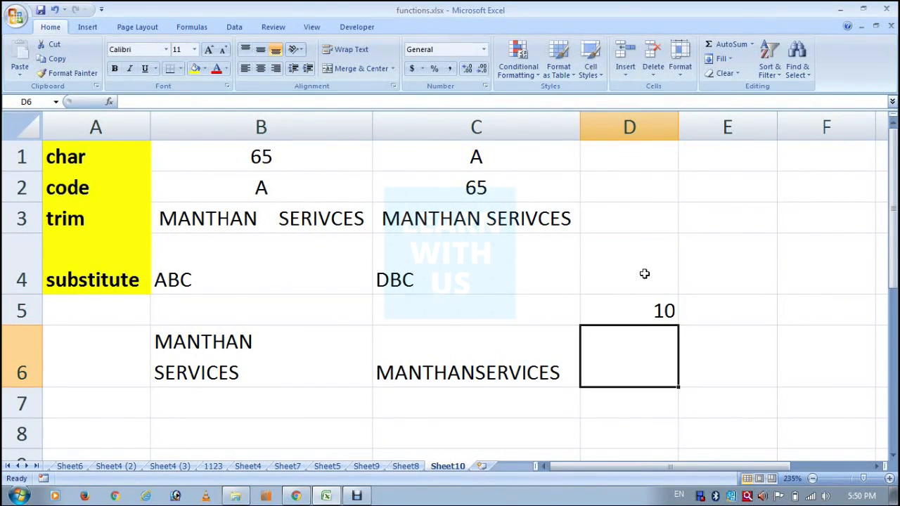
key(Up)
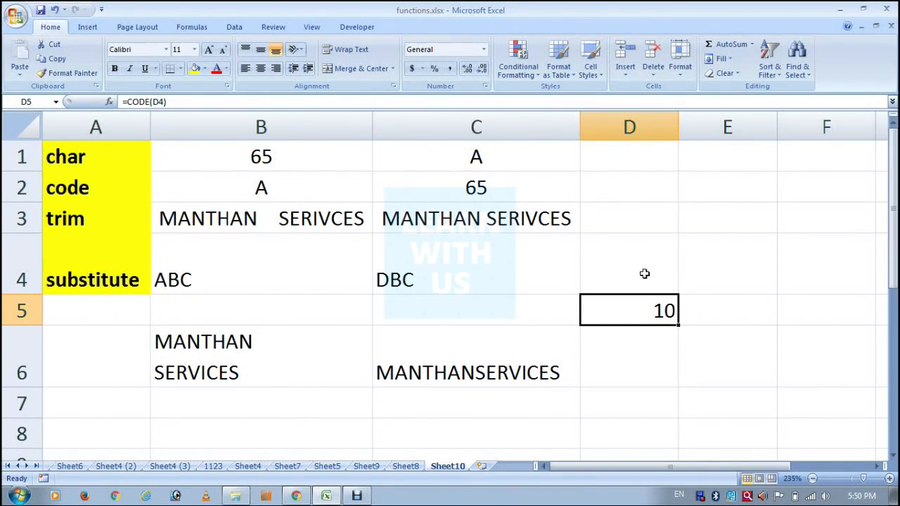
Start a SUBSTITUTE formula in cell C7 with the TRIM result in C6 as its text argument
key(Down)
key(Down)
key(Left)
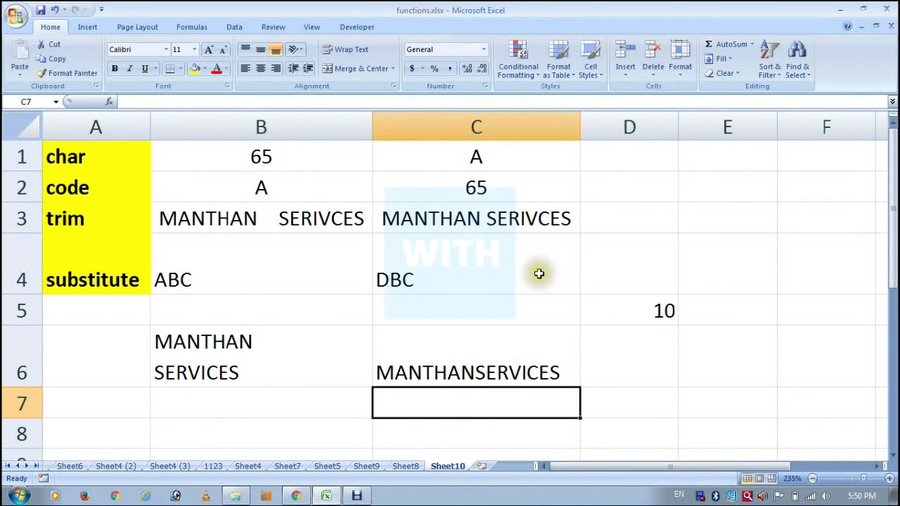
scroll(529, 274, down, 1)
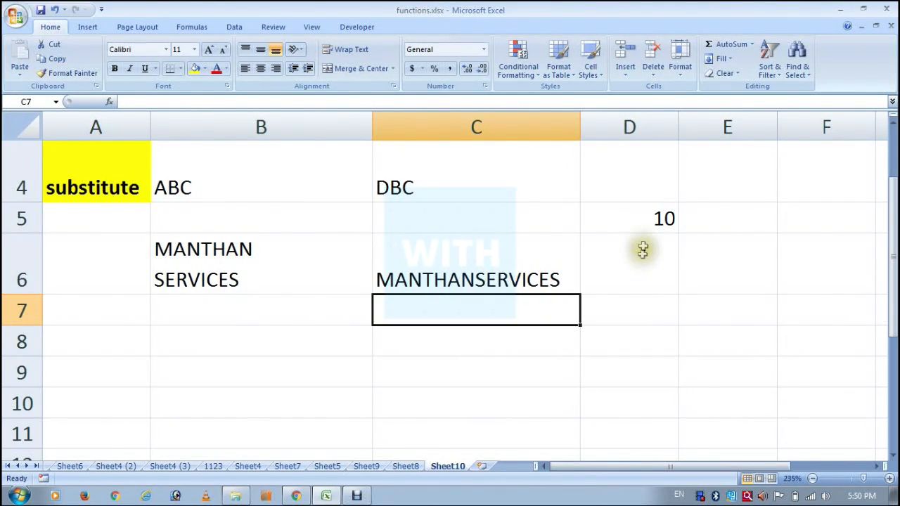
click(646, 219)
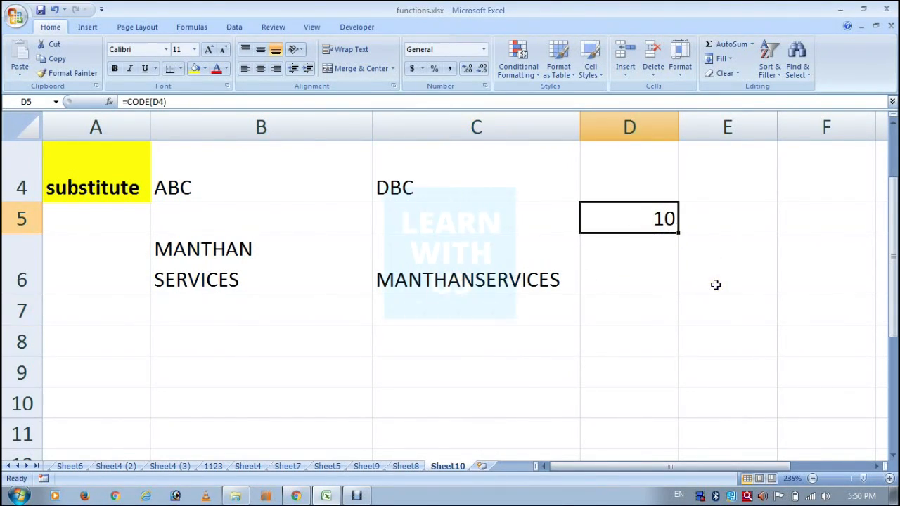
click(493, 310)
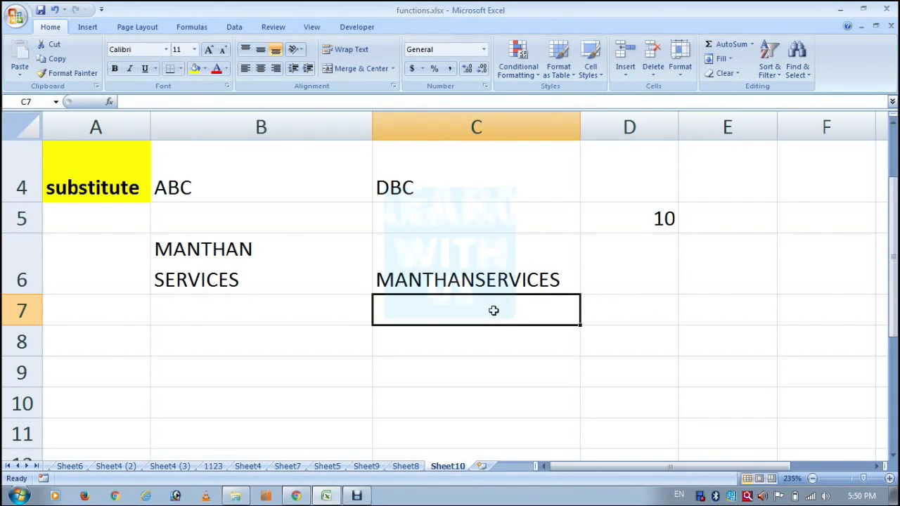
text(=SUB)
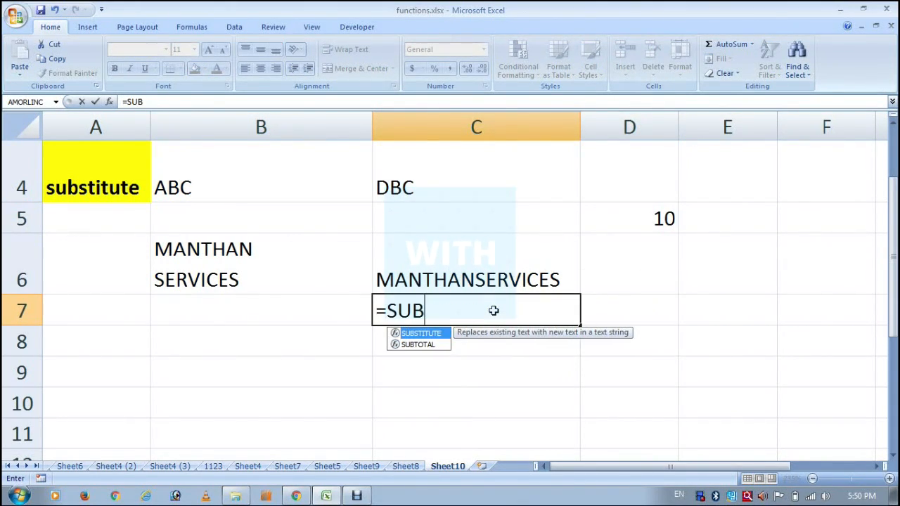
key(Tab)
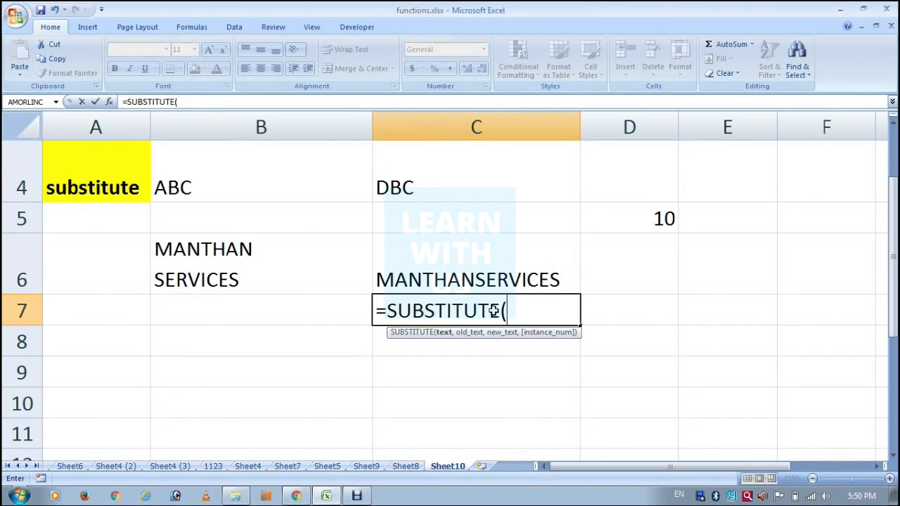
click(466, 274)
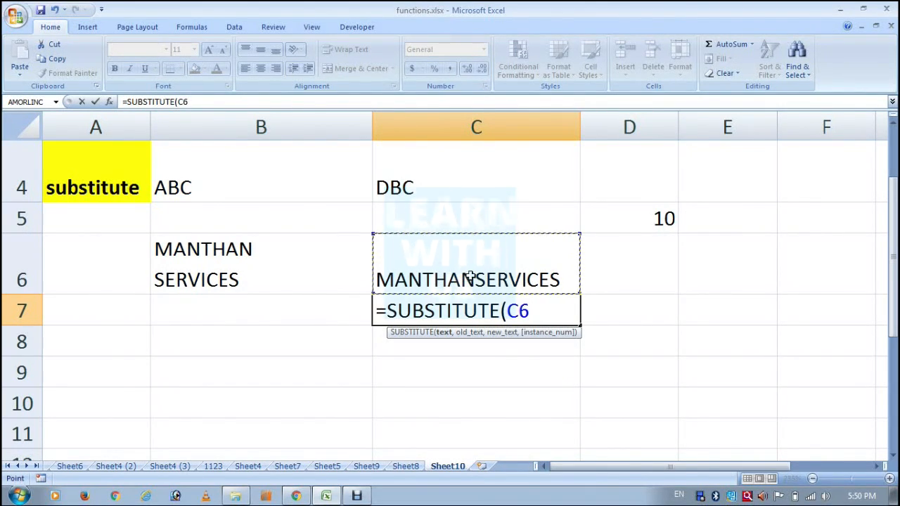
text(,)
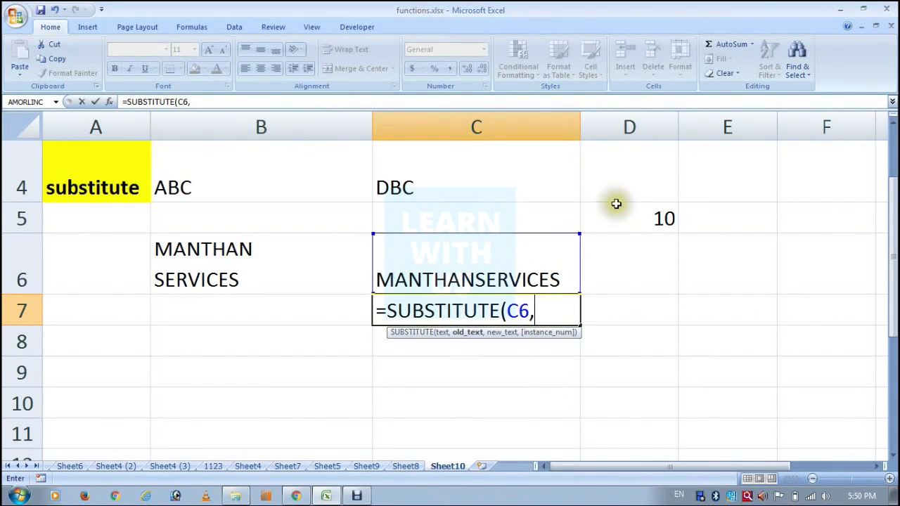
text(CH)
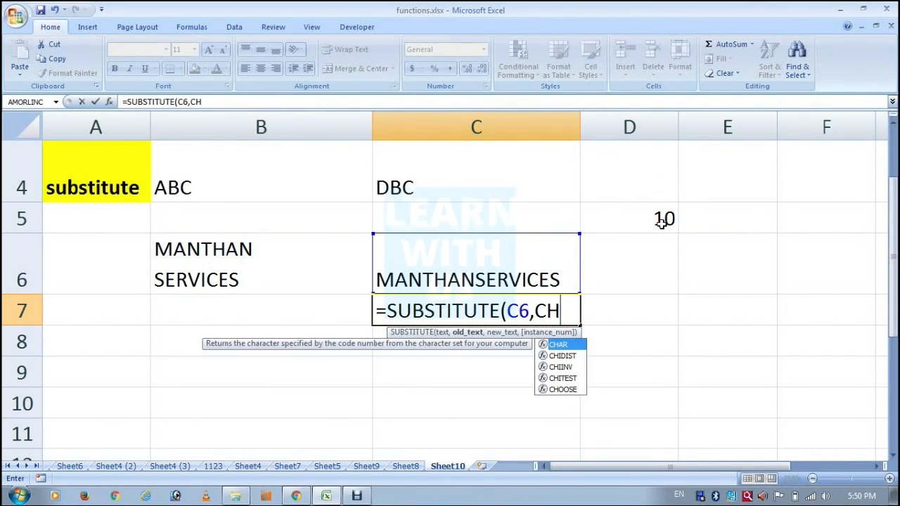
text(AR()
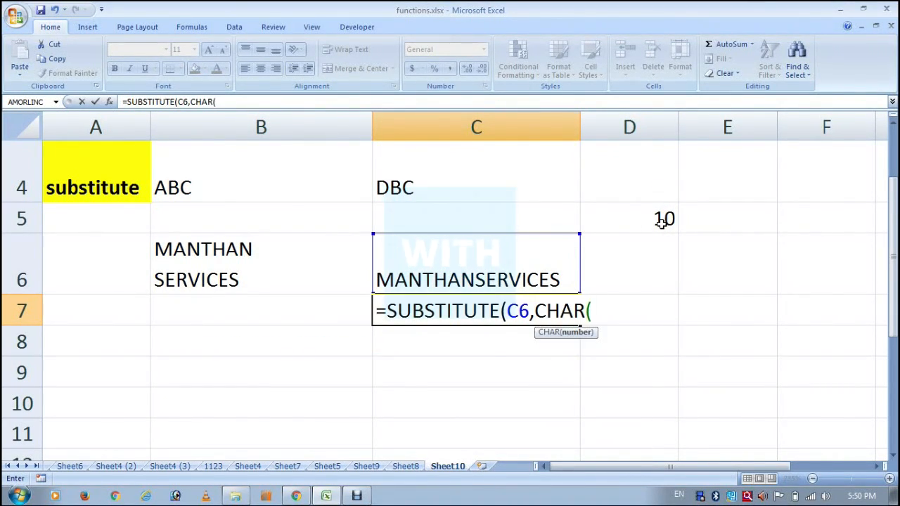
text(10)
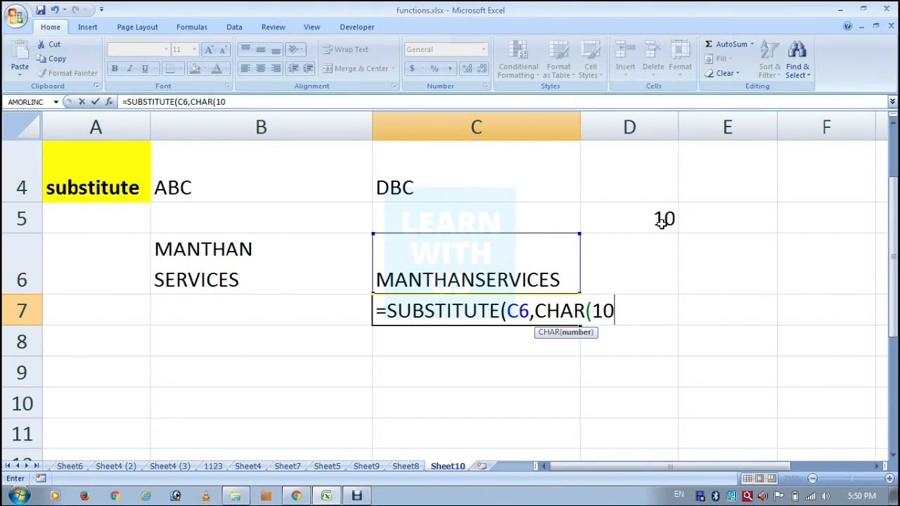
text())
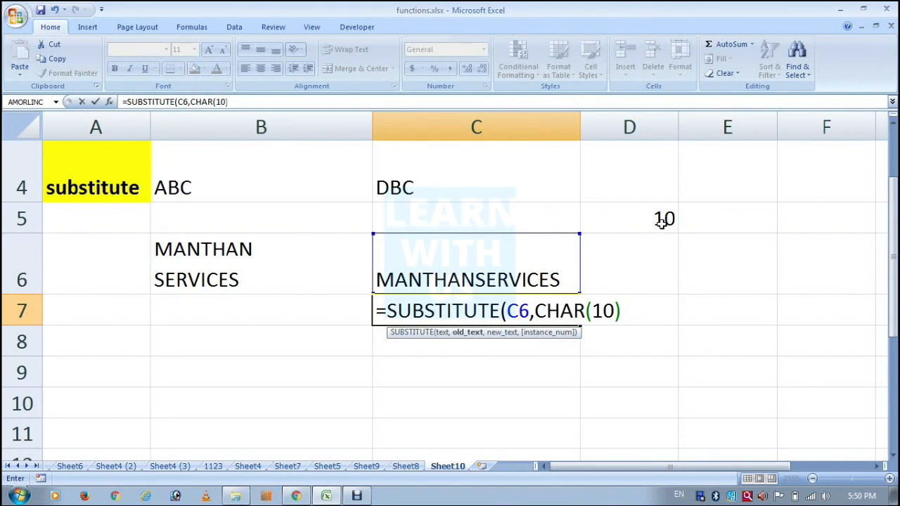
text(,)
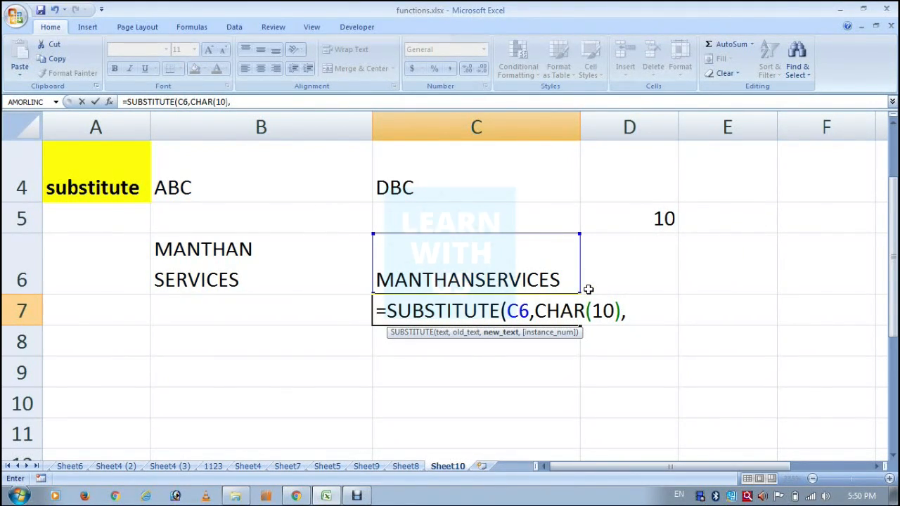
text(")
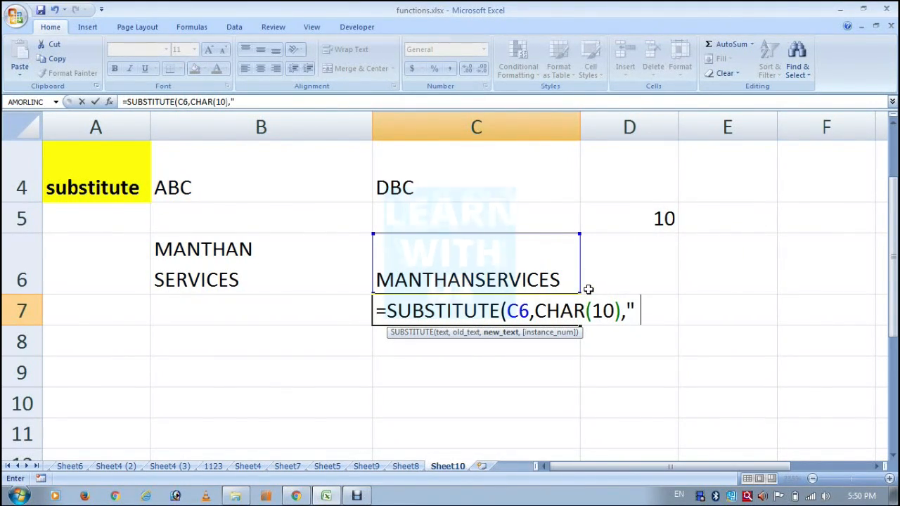
text( ",)
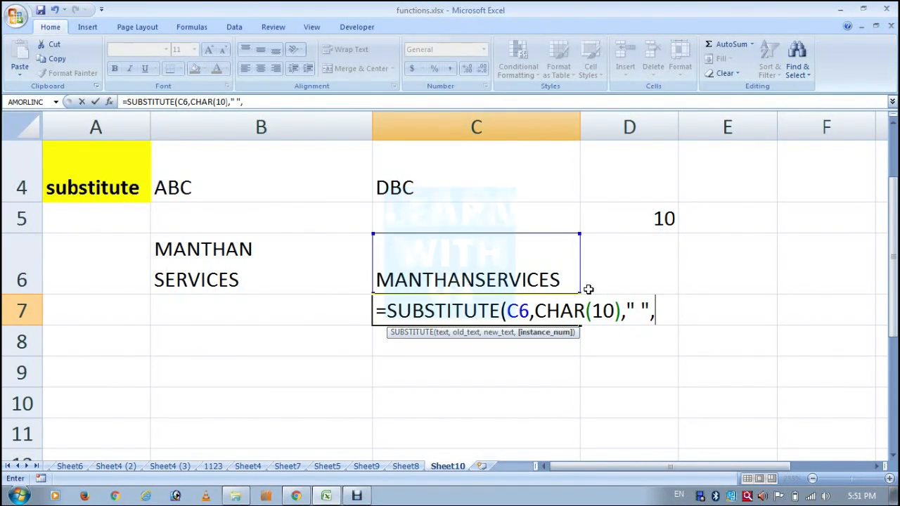
Complete the C7 formula with CHAR(10) as the old text and a single space " " as the new text
key(BackSpace)
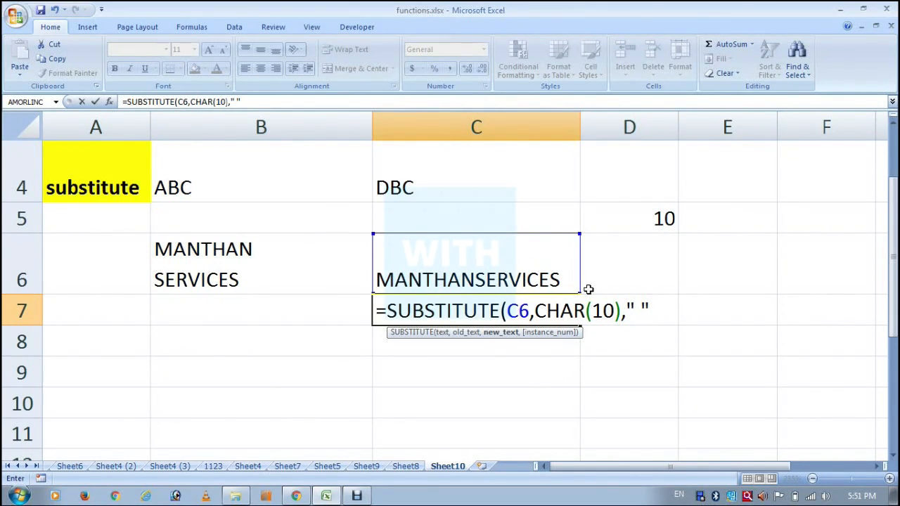
text())
key(Return)
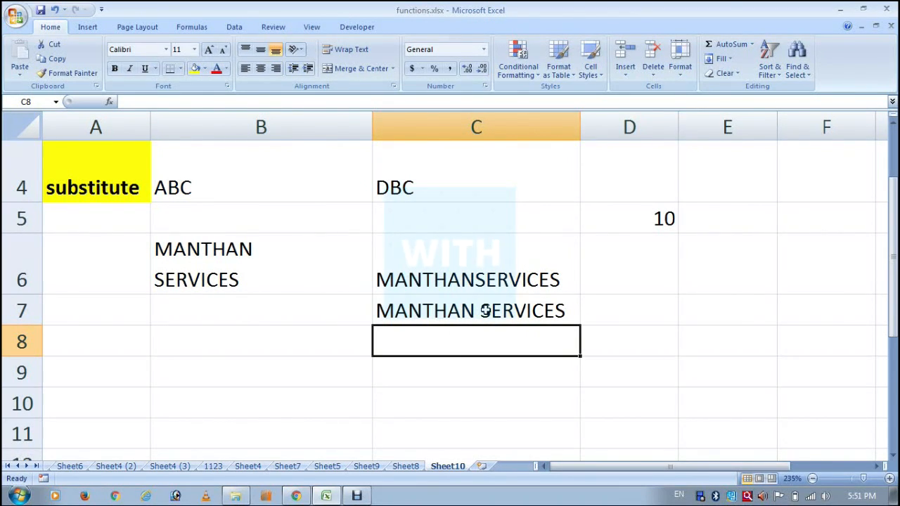
Review the char, code, trim and substitute labels in A1:A4 and the two-line text in B6
scroll(485, 310, up, 1)
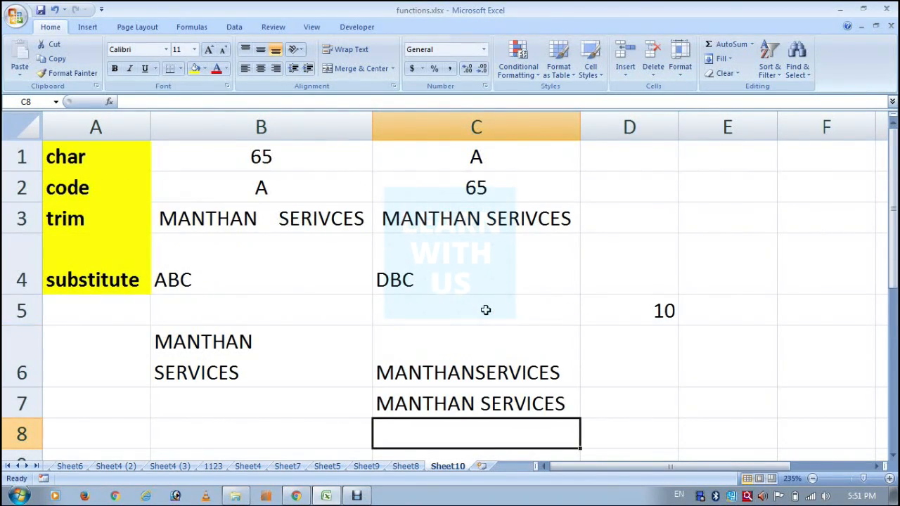
click(88, 156)
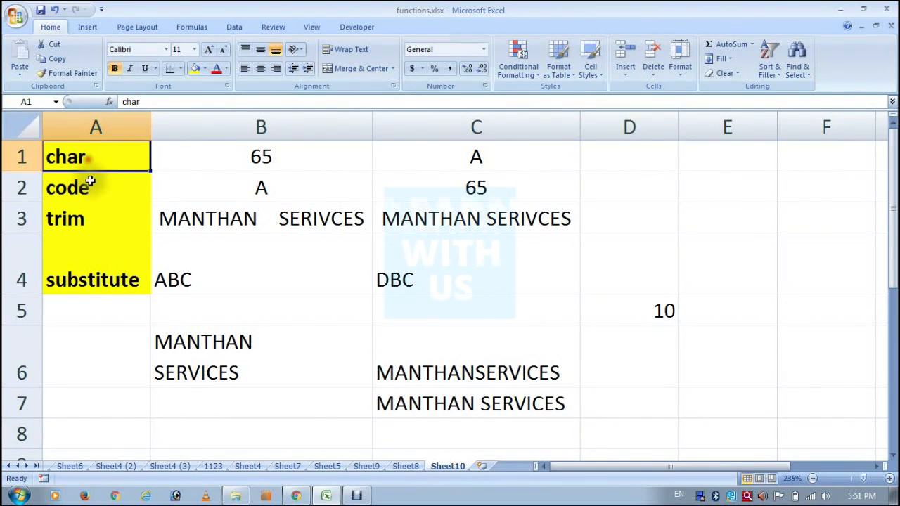
click(89, 181)
click(79, 221)
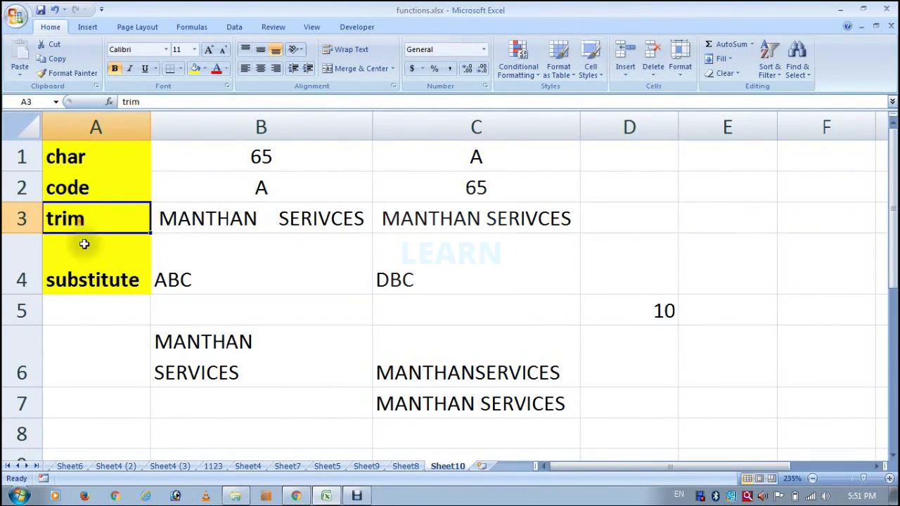
click(81, 287)
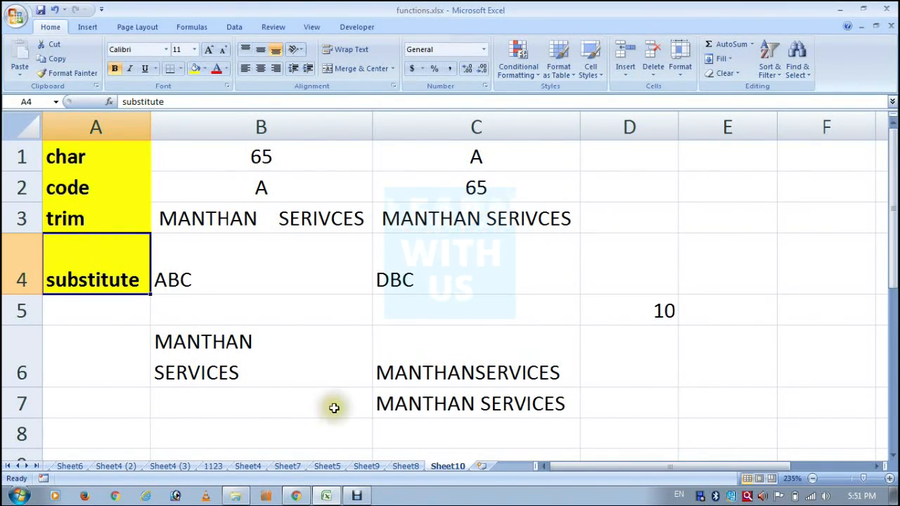
click(270, 365)
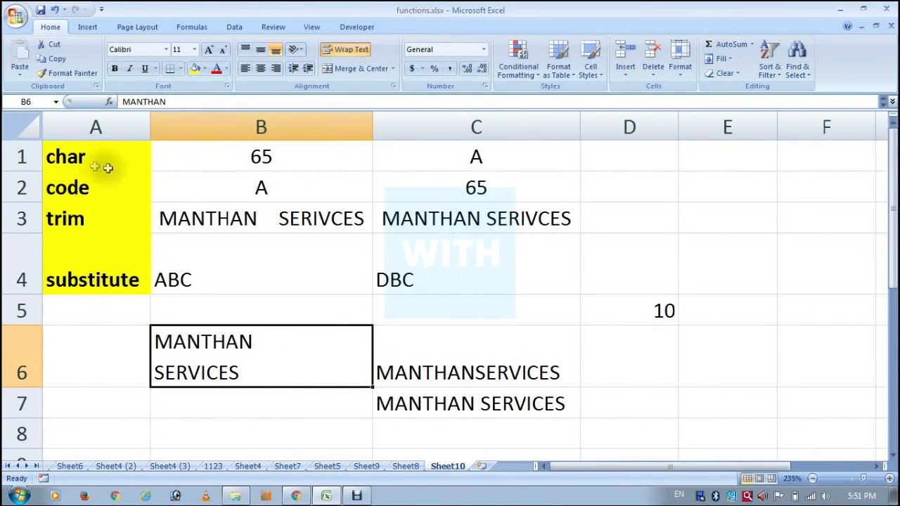